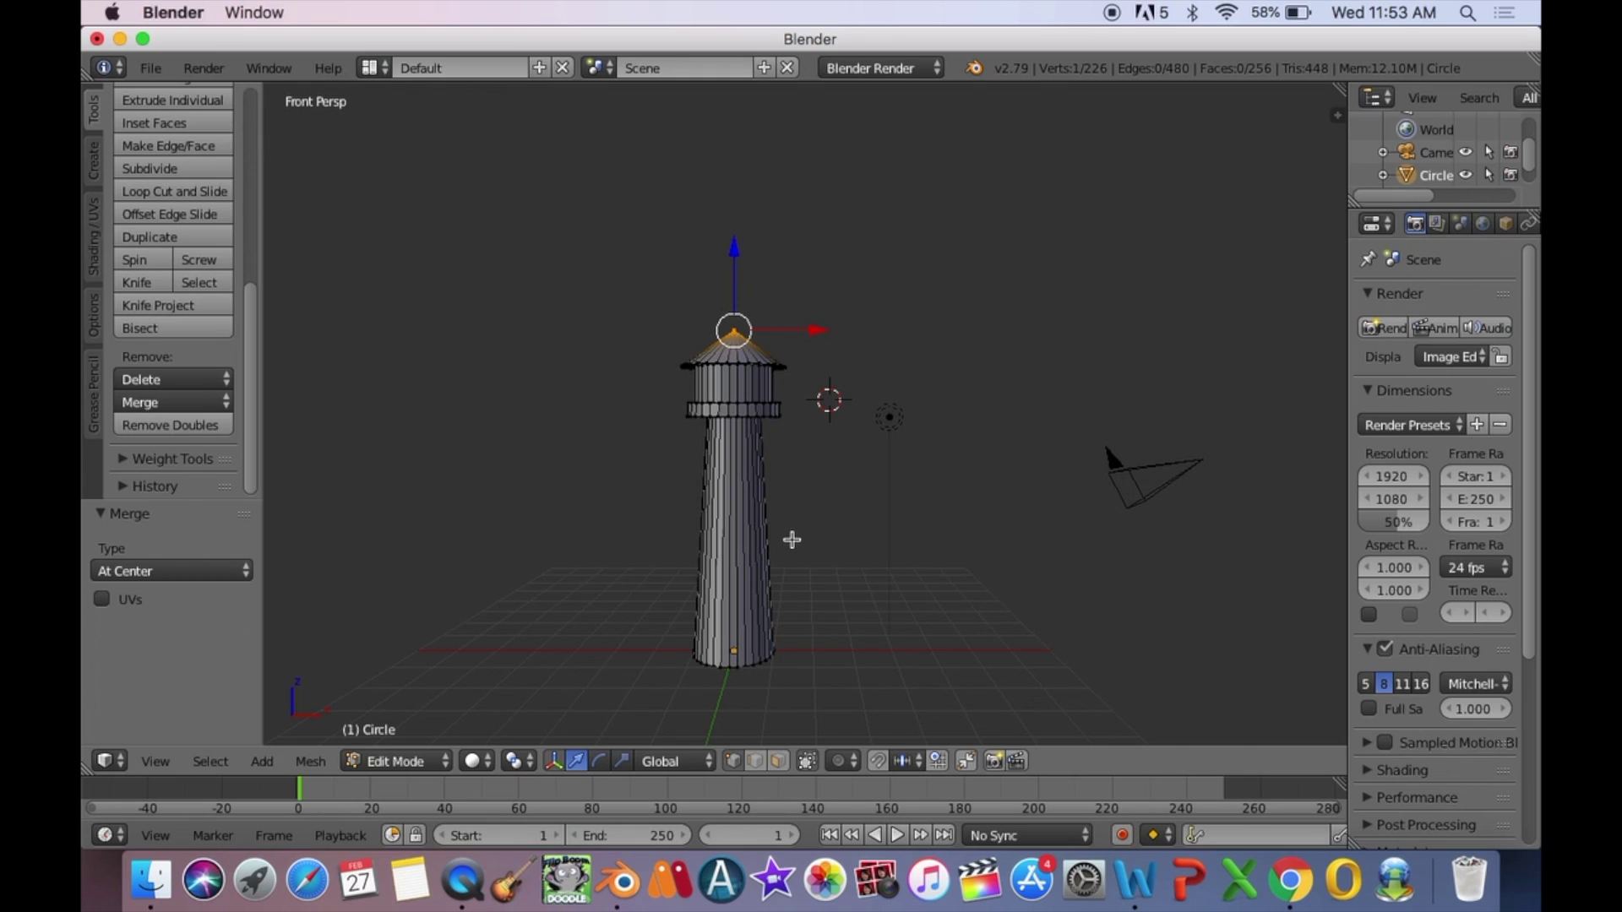
Step: Switch to wireframe display and separate the lighthouse's conical roof from the mesh by selection
key(z)
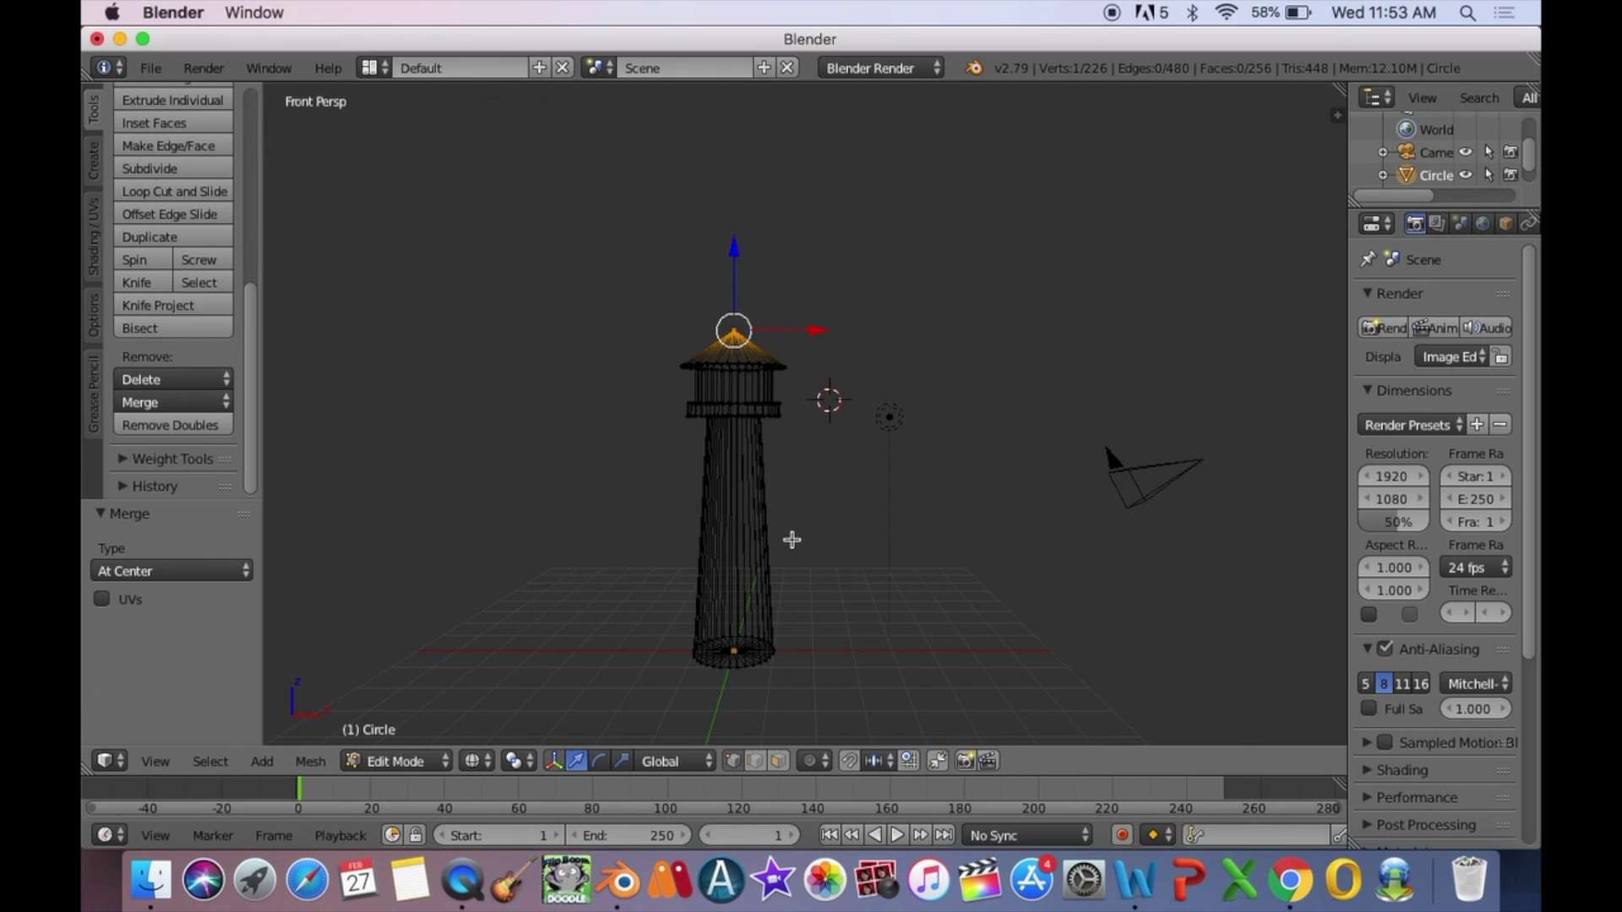
key(a)
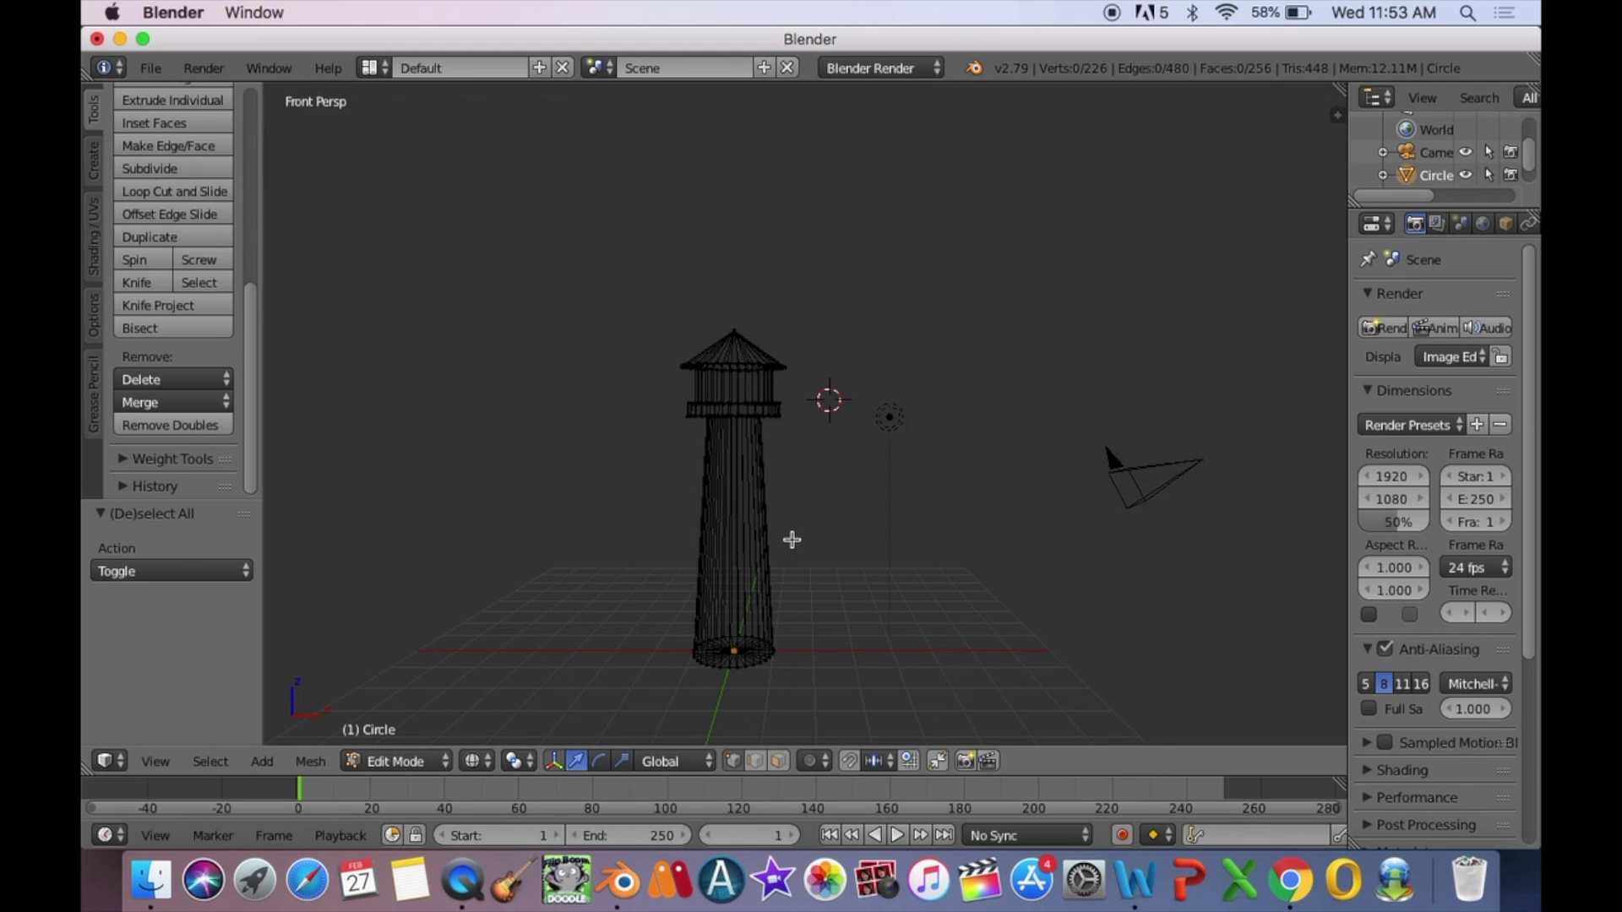
scroll(826, 390, up, 5)
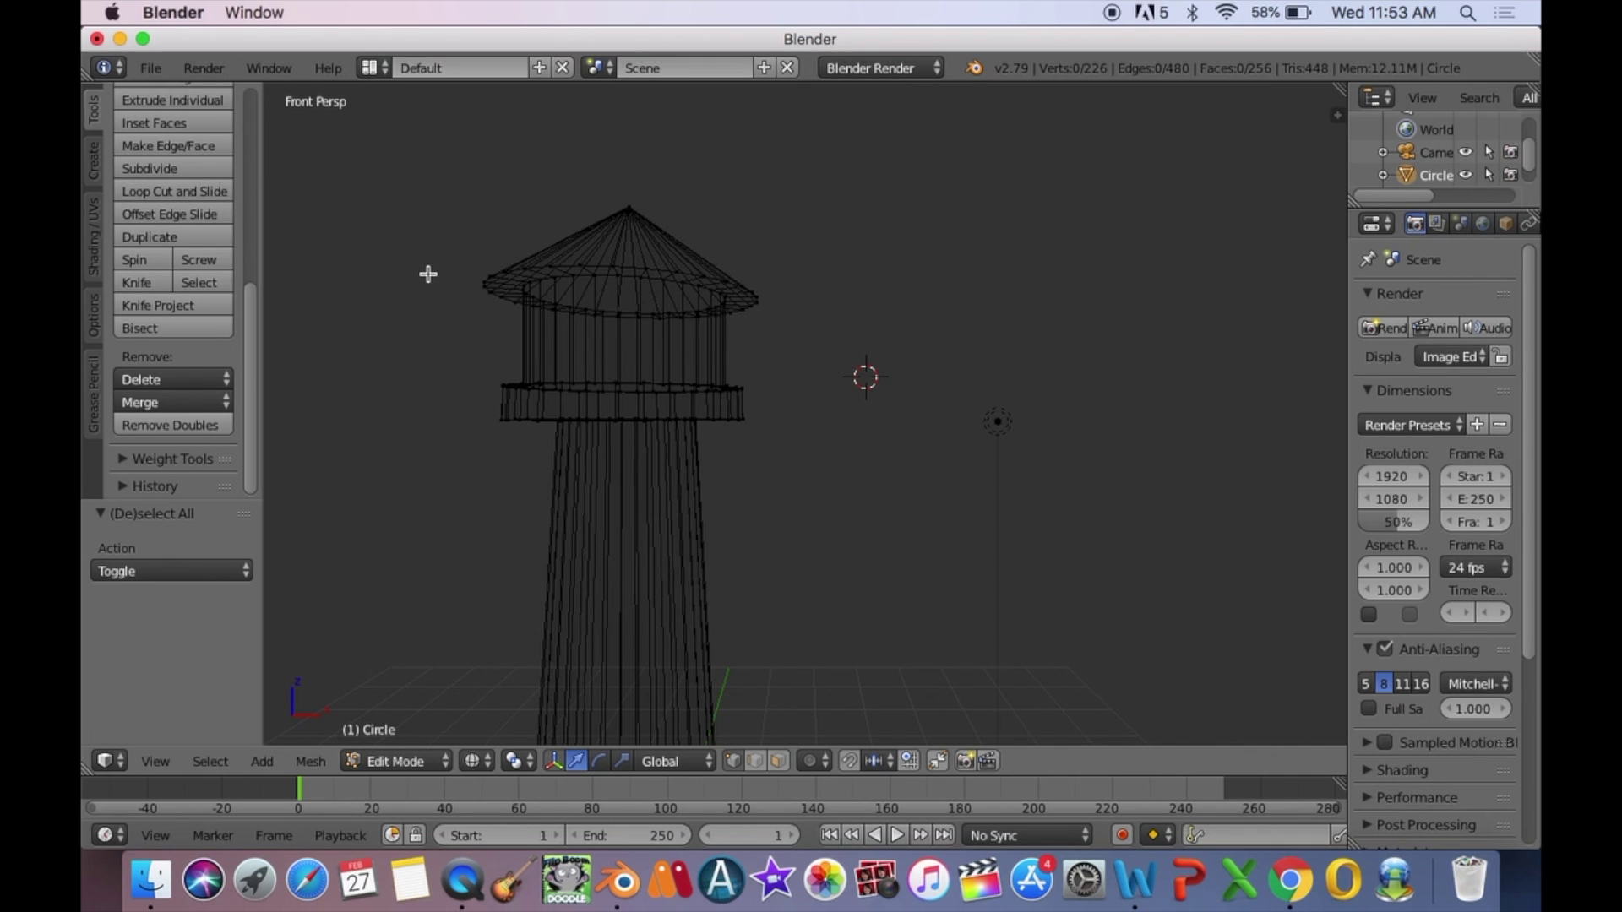
key(b)
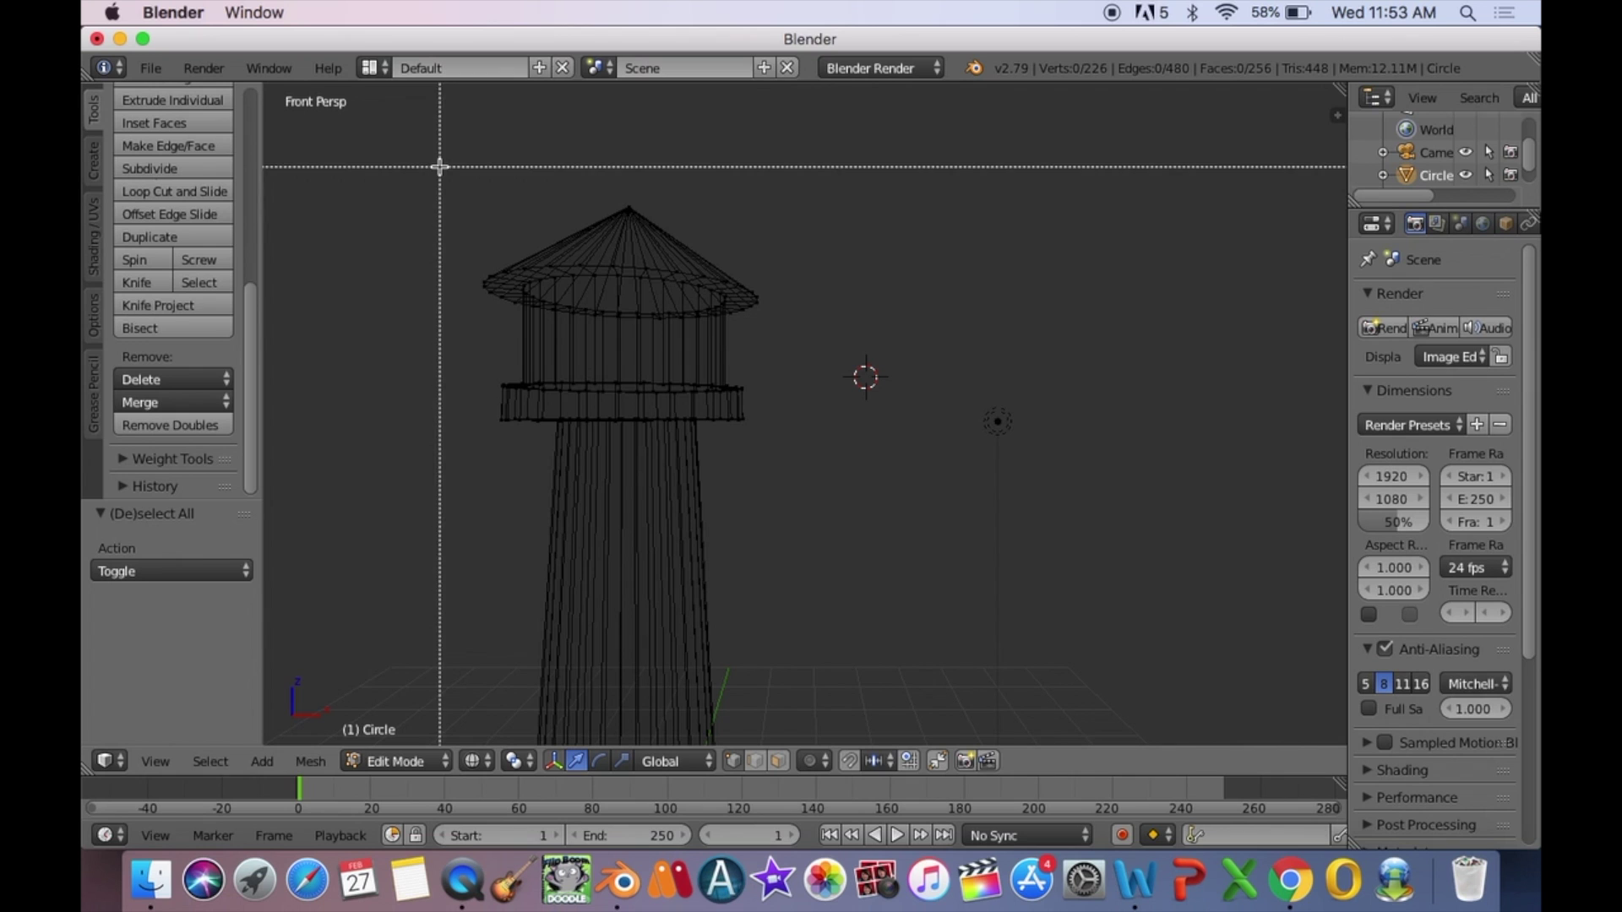
drag(439, 166, 820, 332)
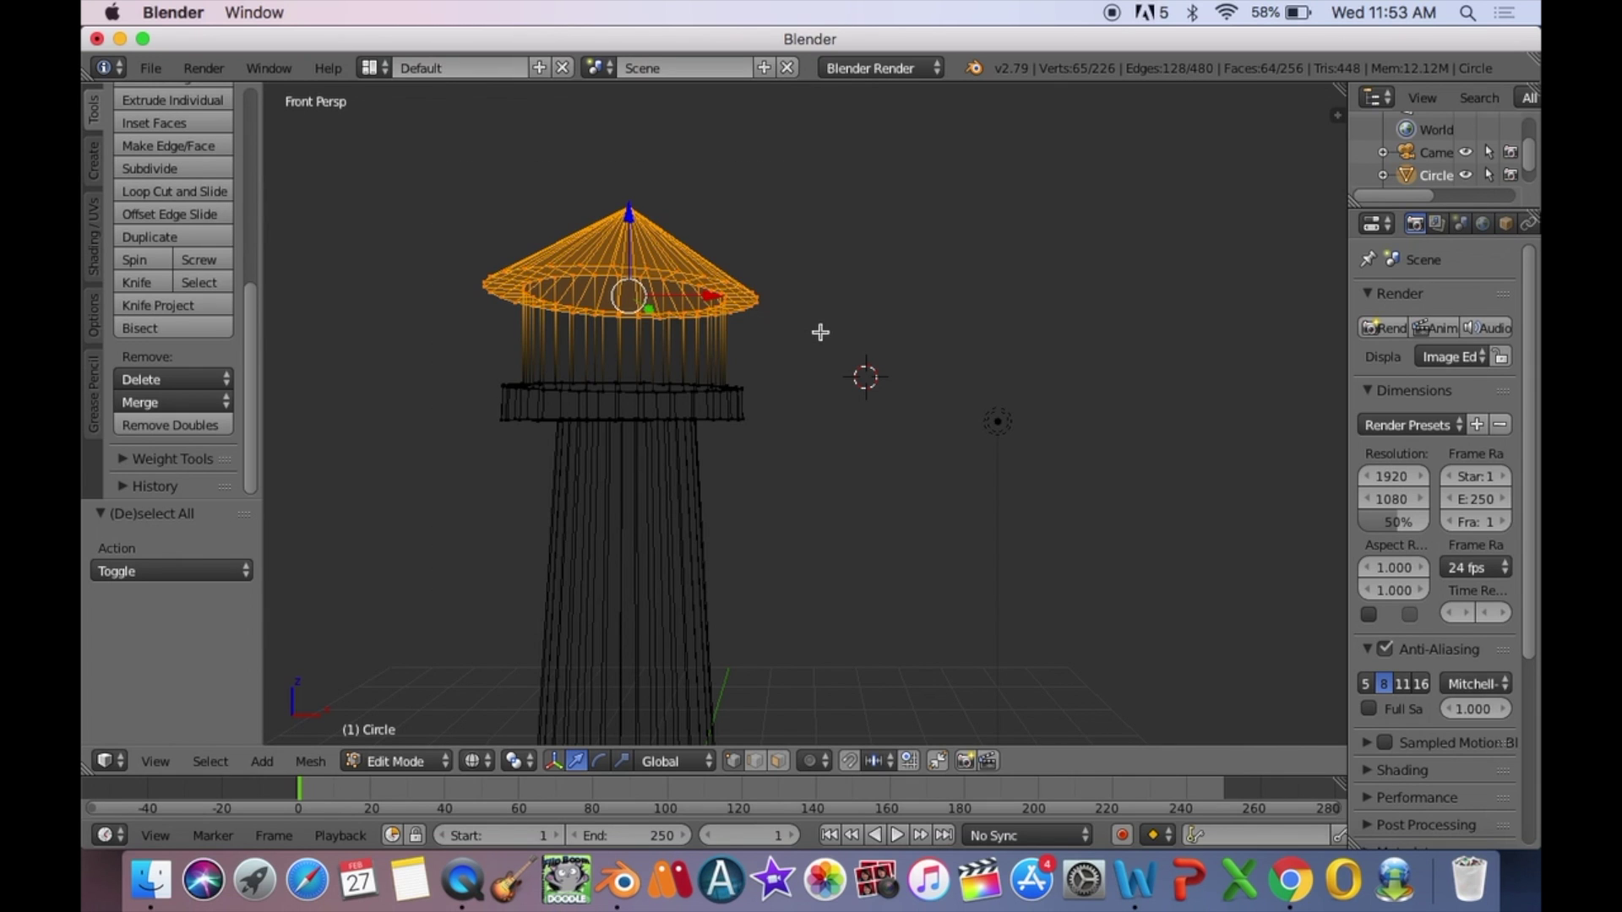
key(p)
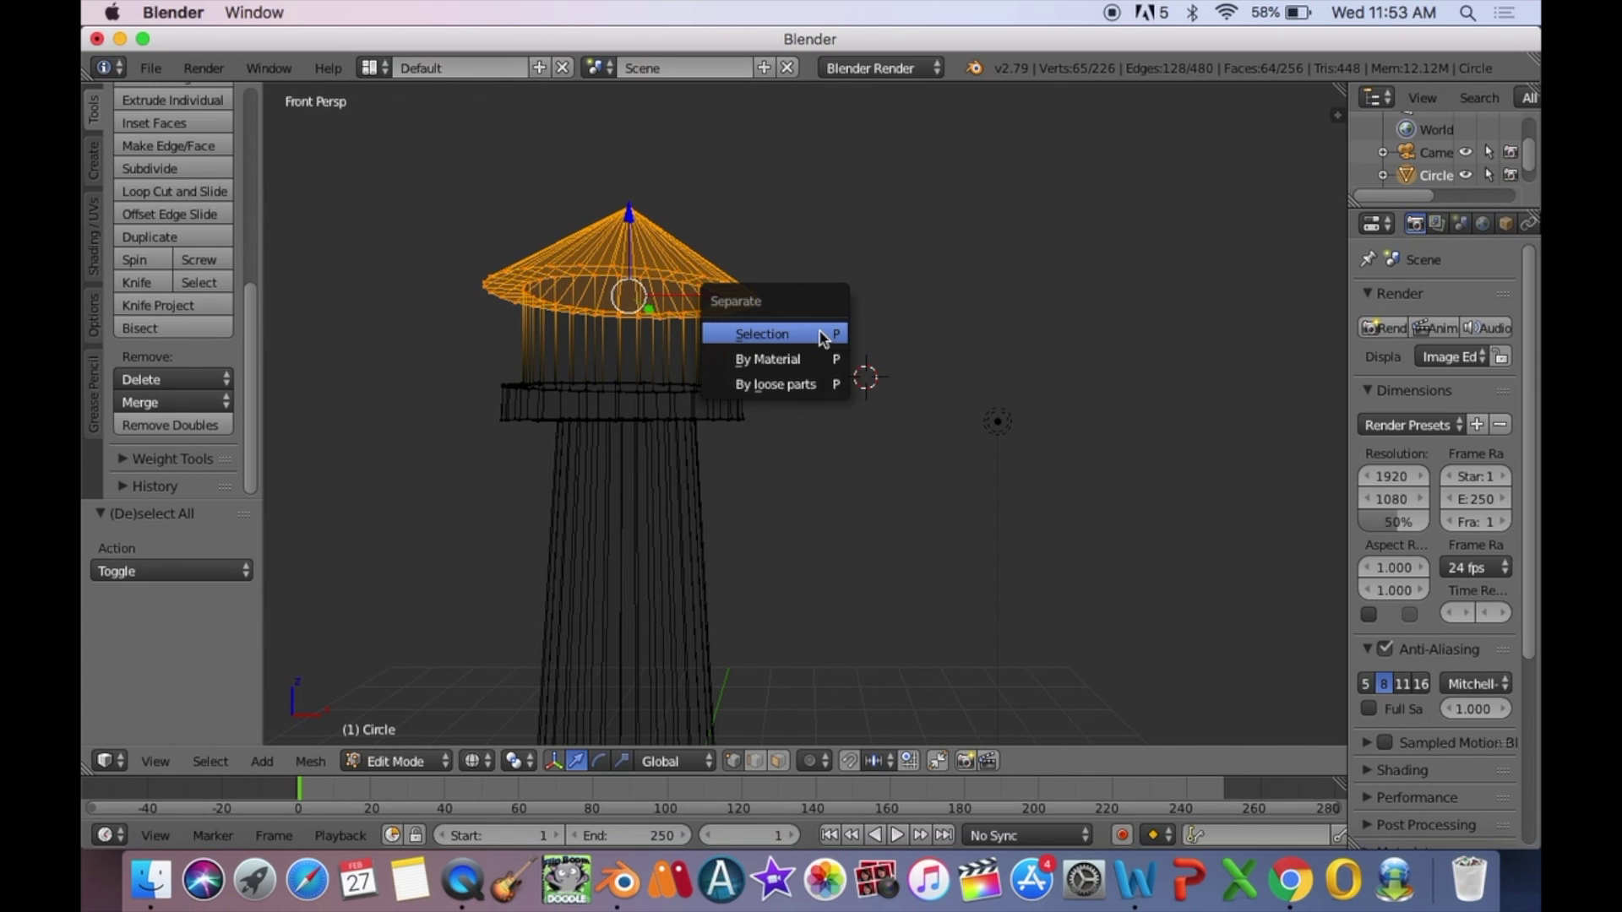
click(820, 332)
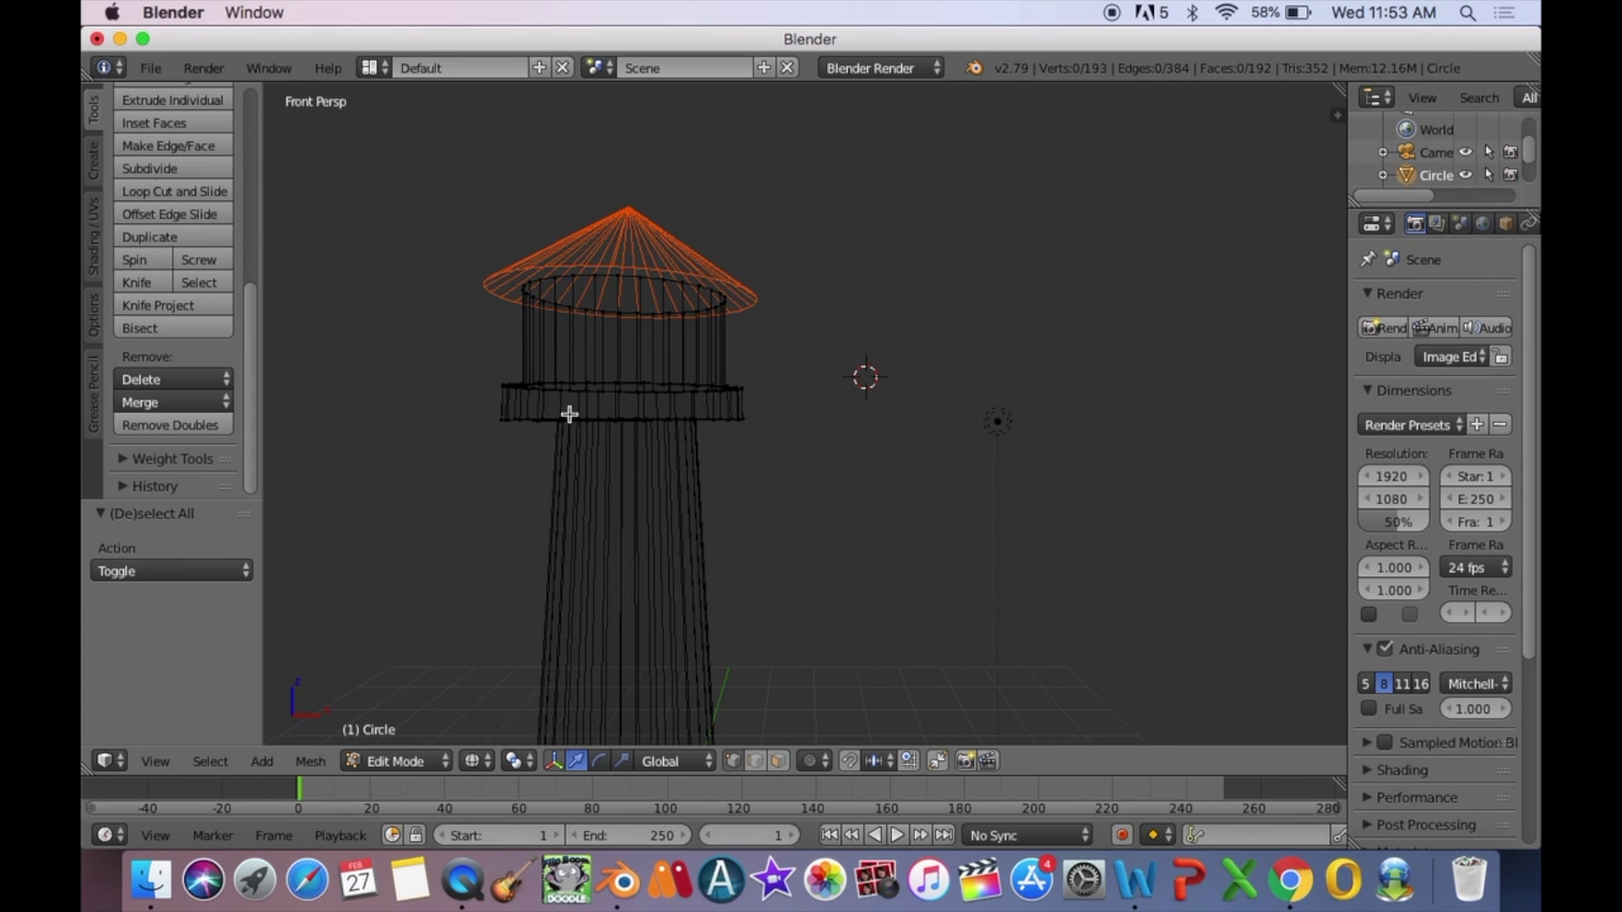
Step: Separate the walkway ring below the lantern room from the mesh by selection
key(b)
drag(483, 368, 778, 442)
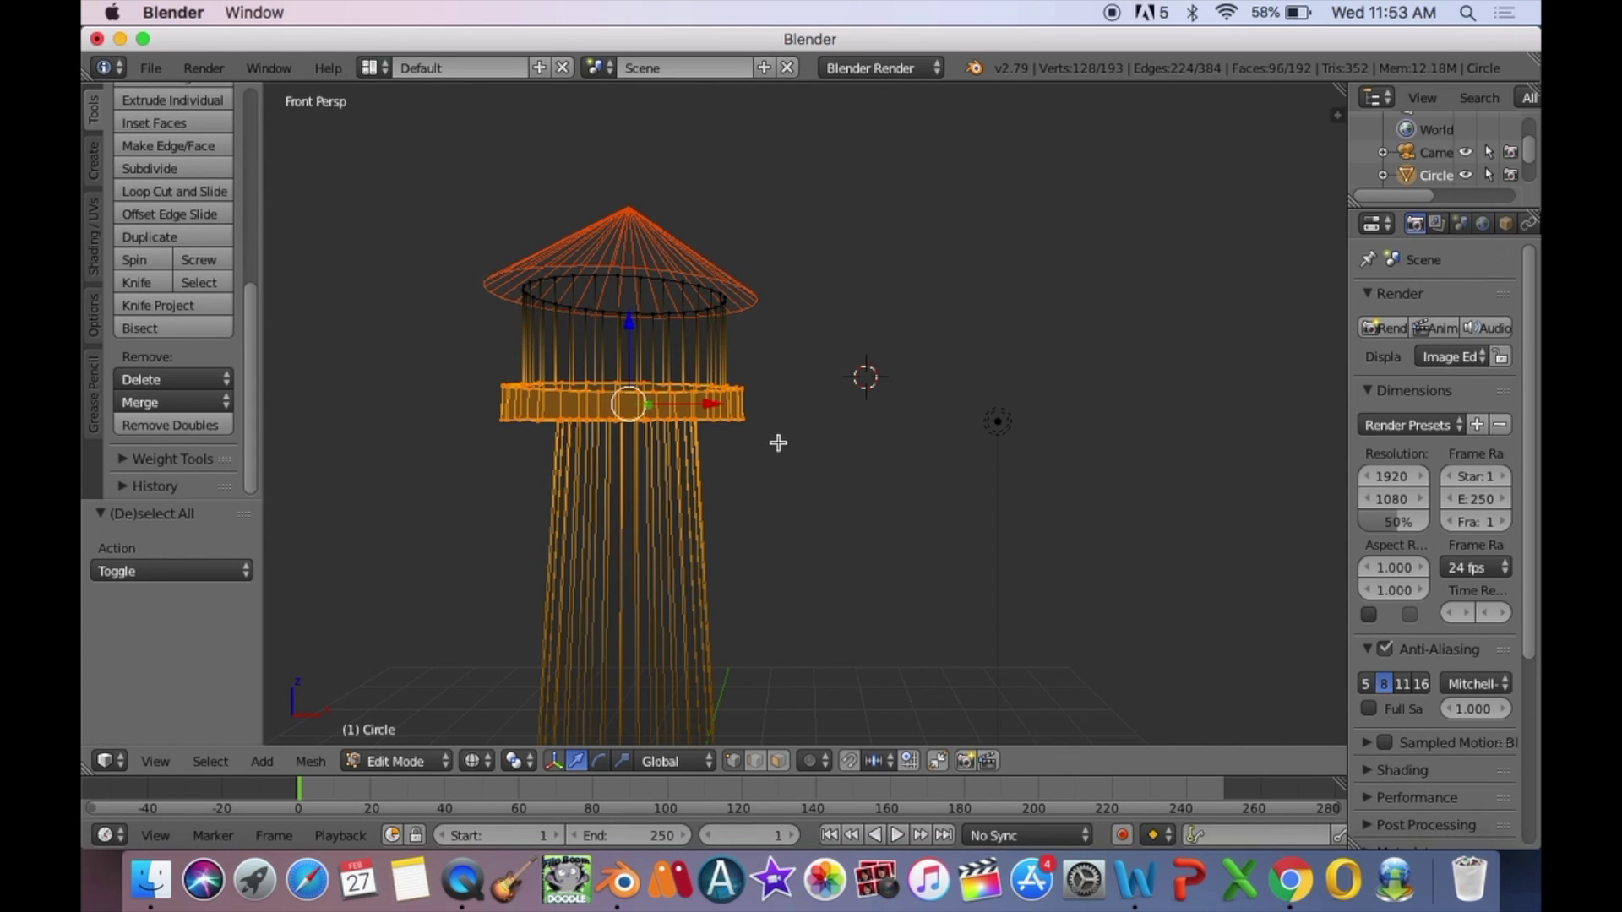
key(p)
click(778, 443)
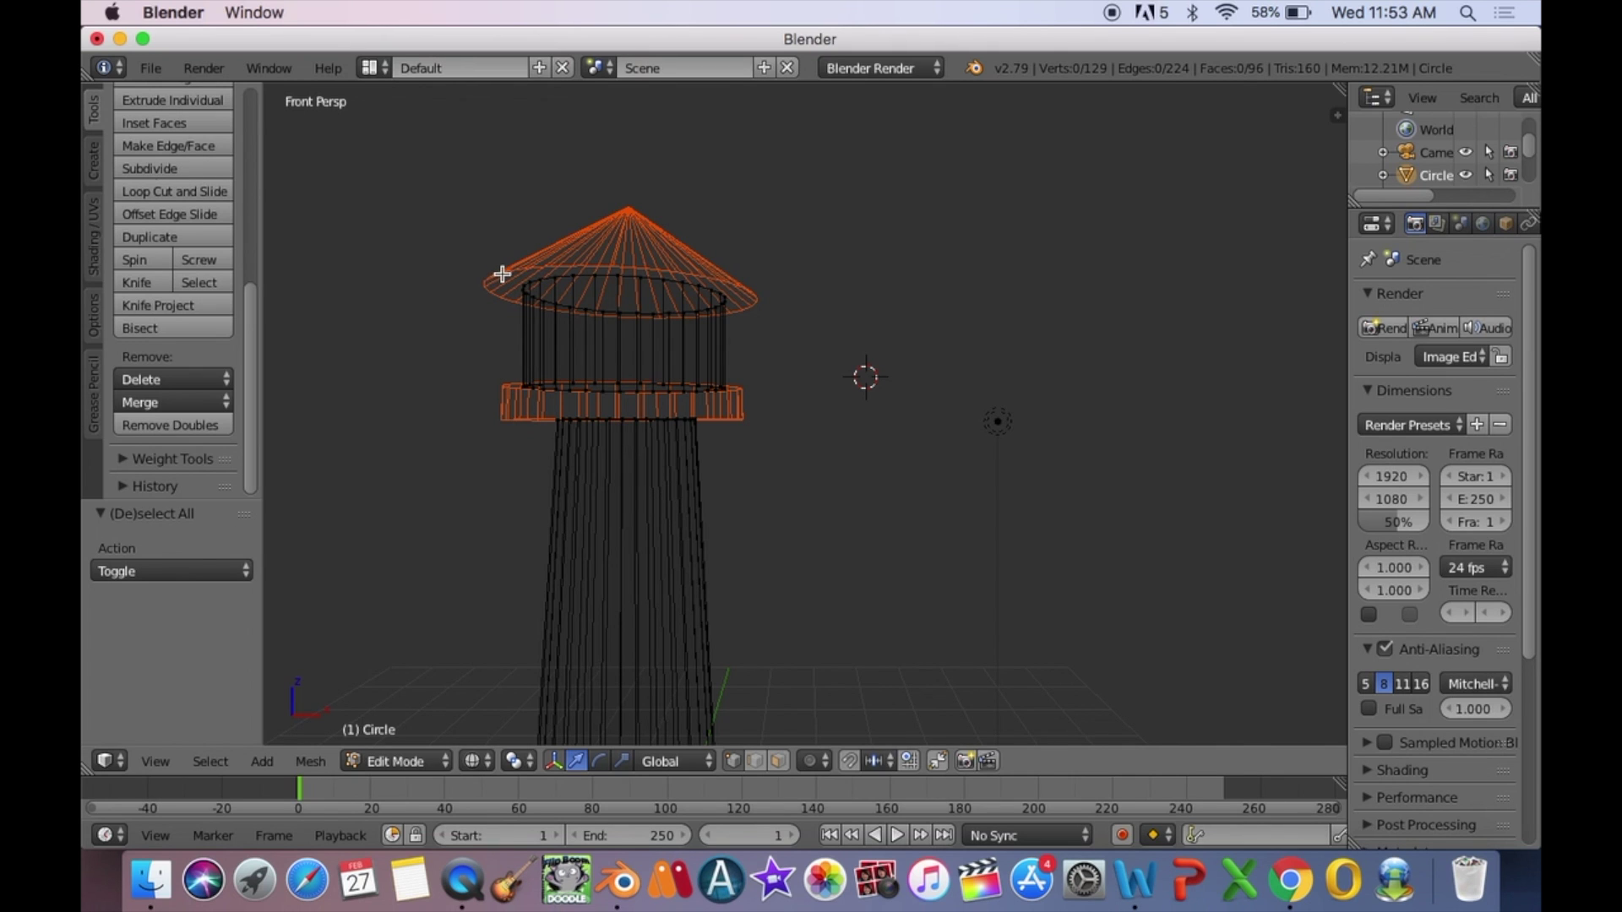
Step: Separate the lantern room cylinder between roof and walkway by selection, and return to Object Mode
key(b)
drag(485, 262, 764, 394)
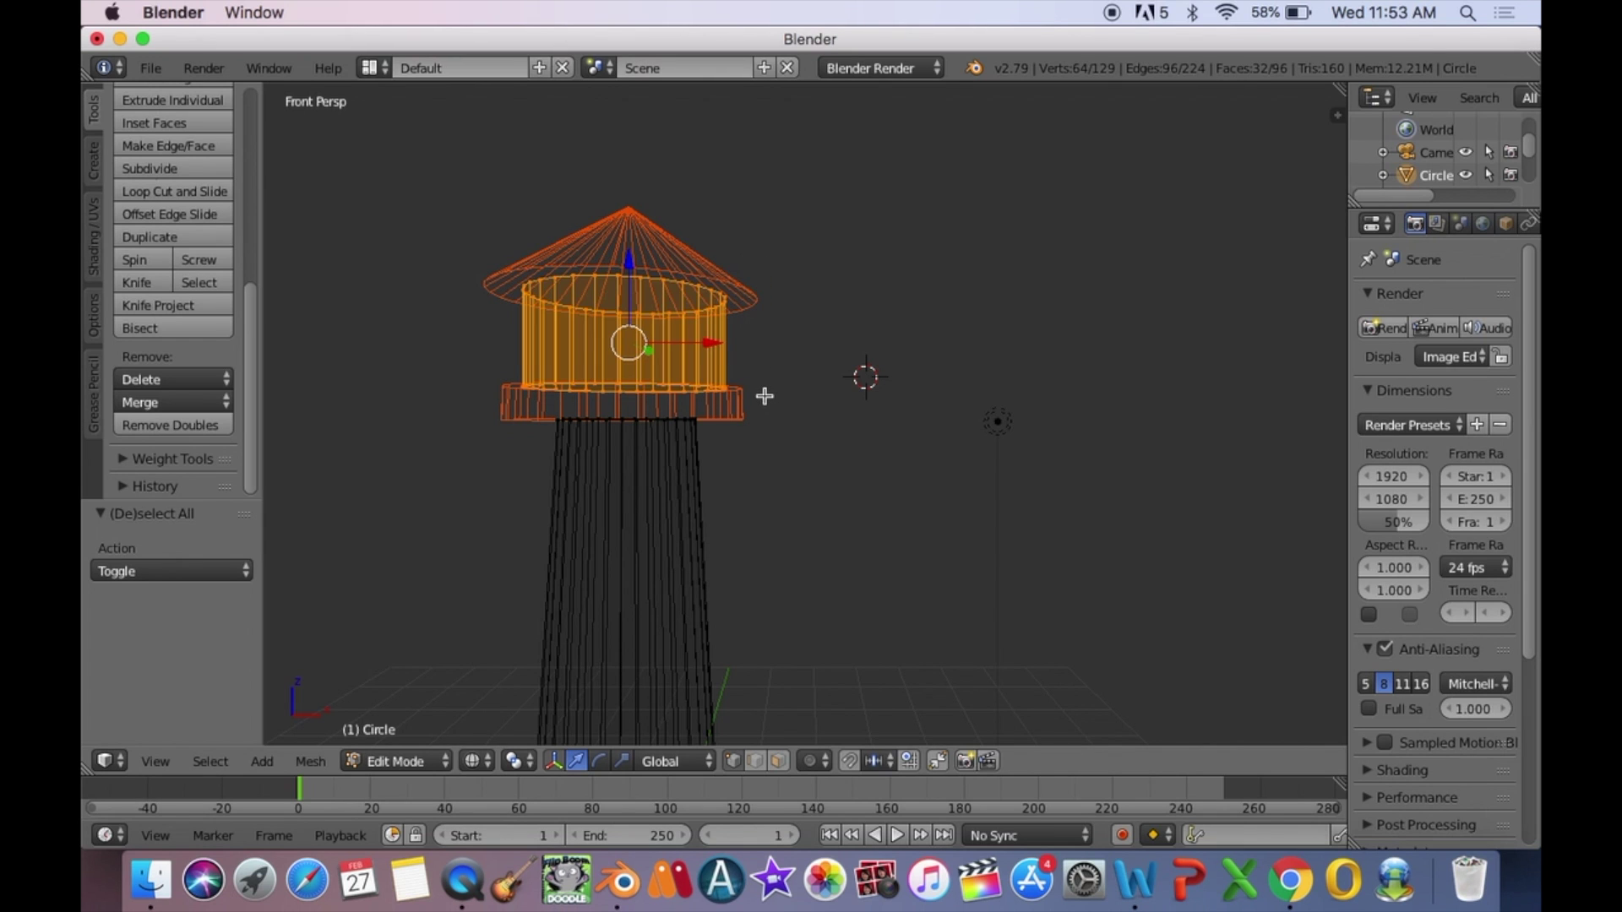
key(p)
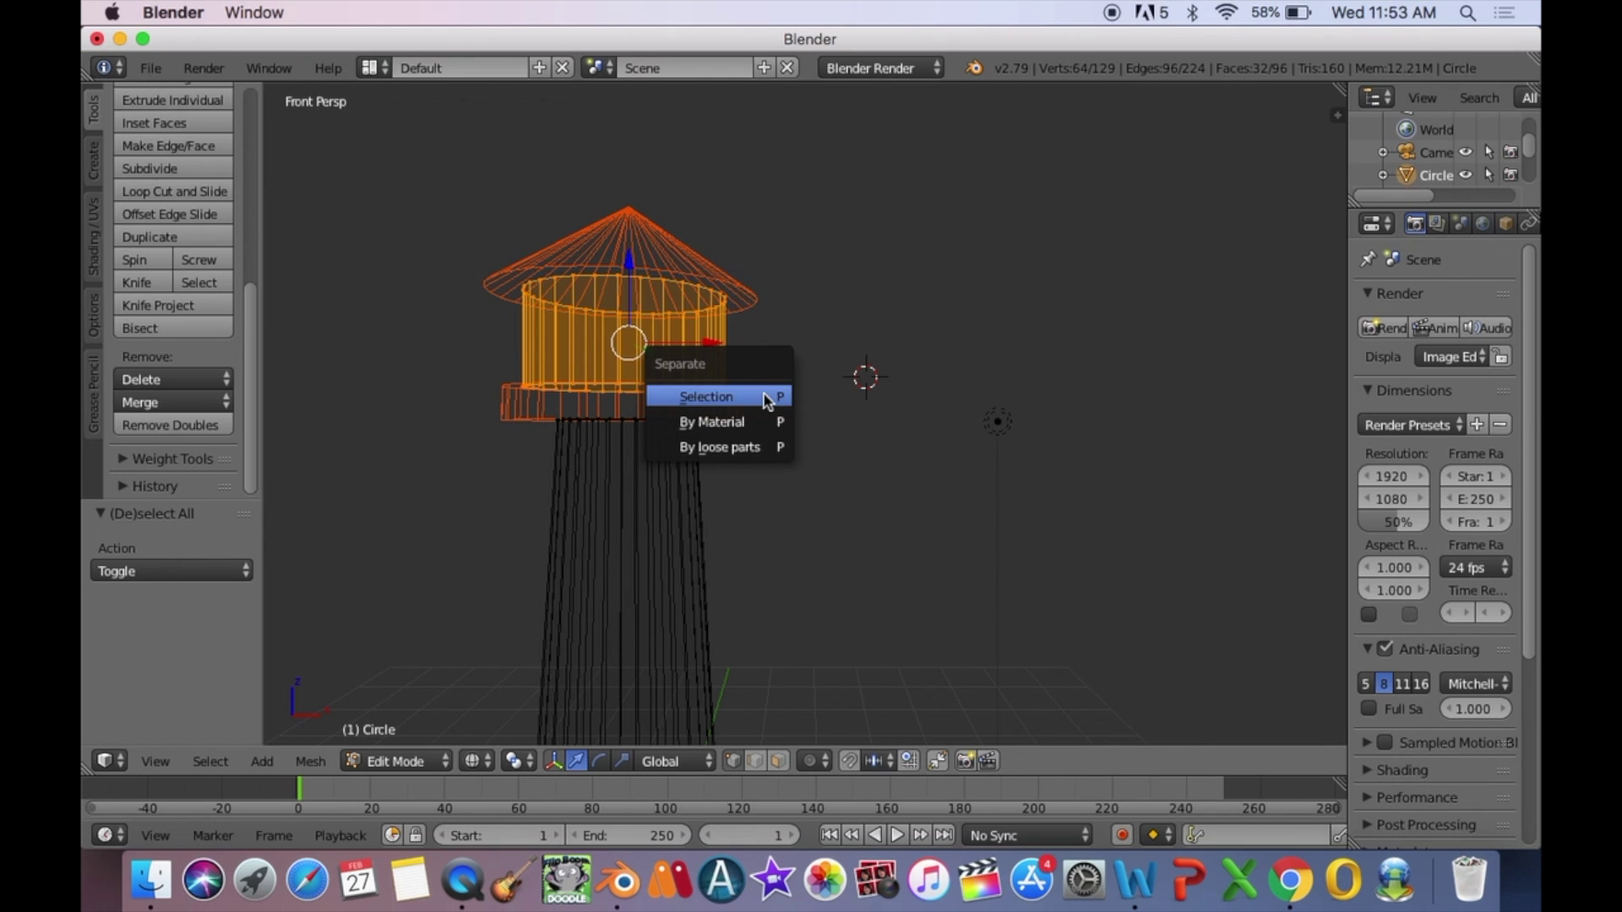
click(765, 394)
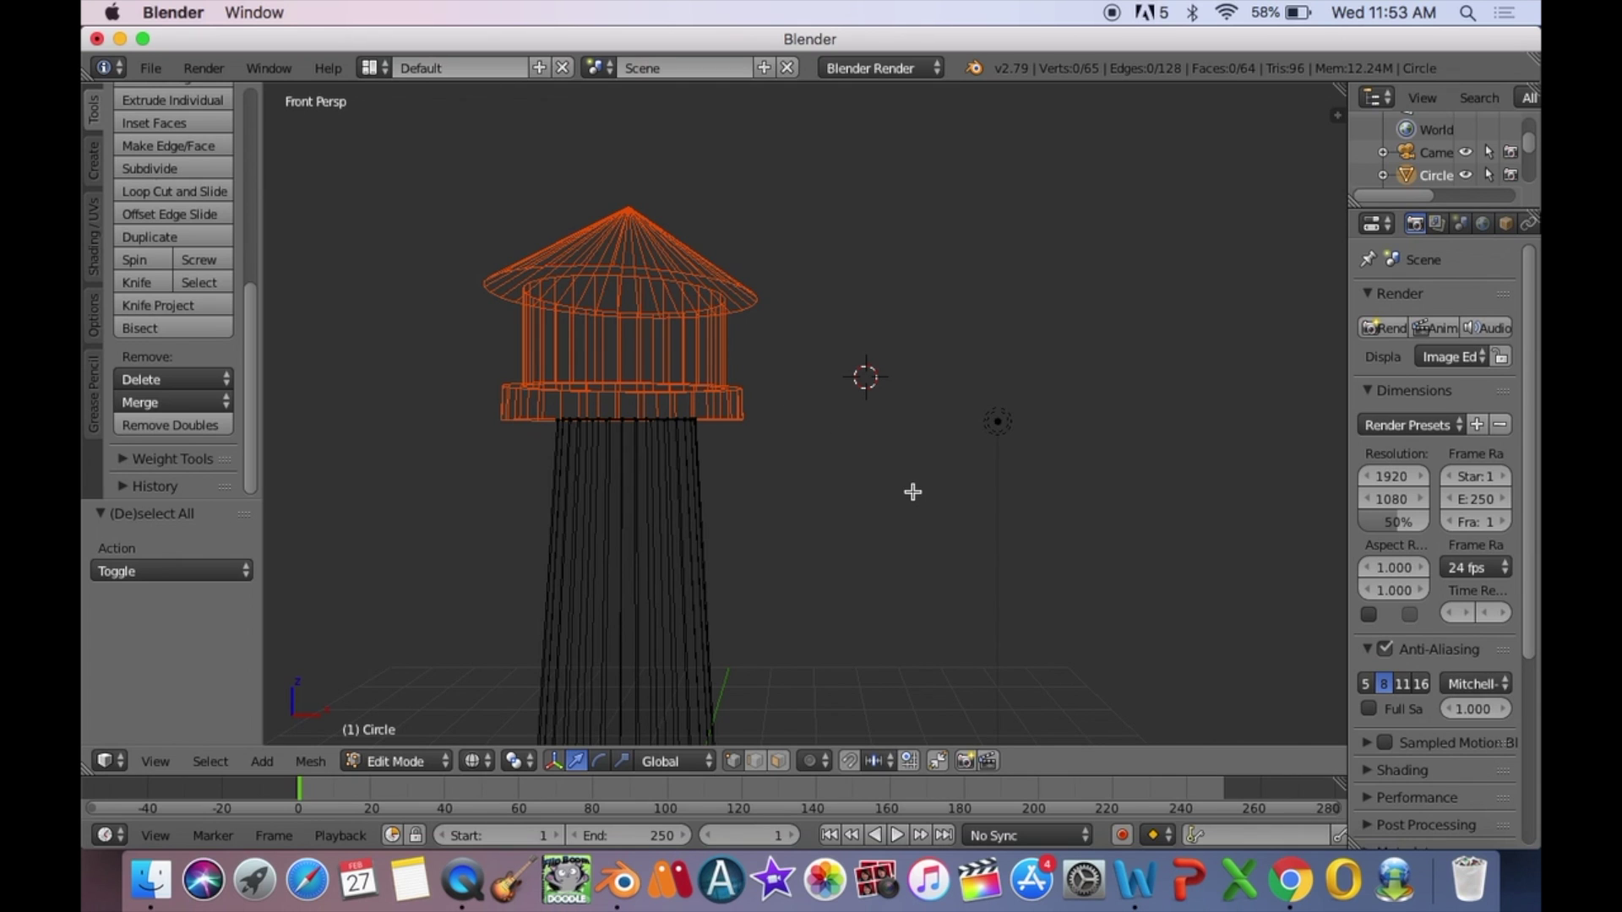
click(395, 762)
click(395, 735)
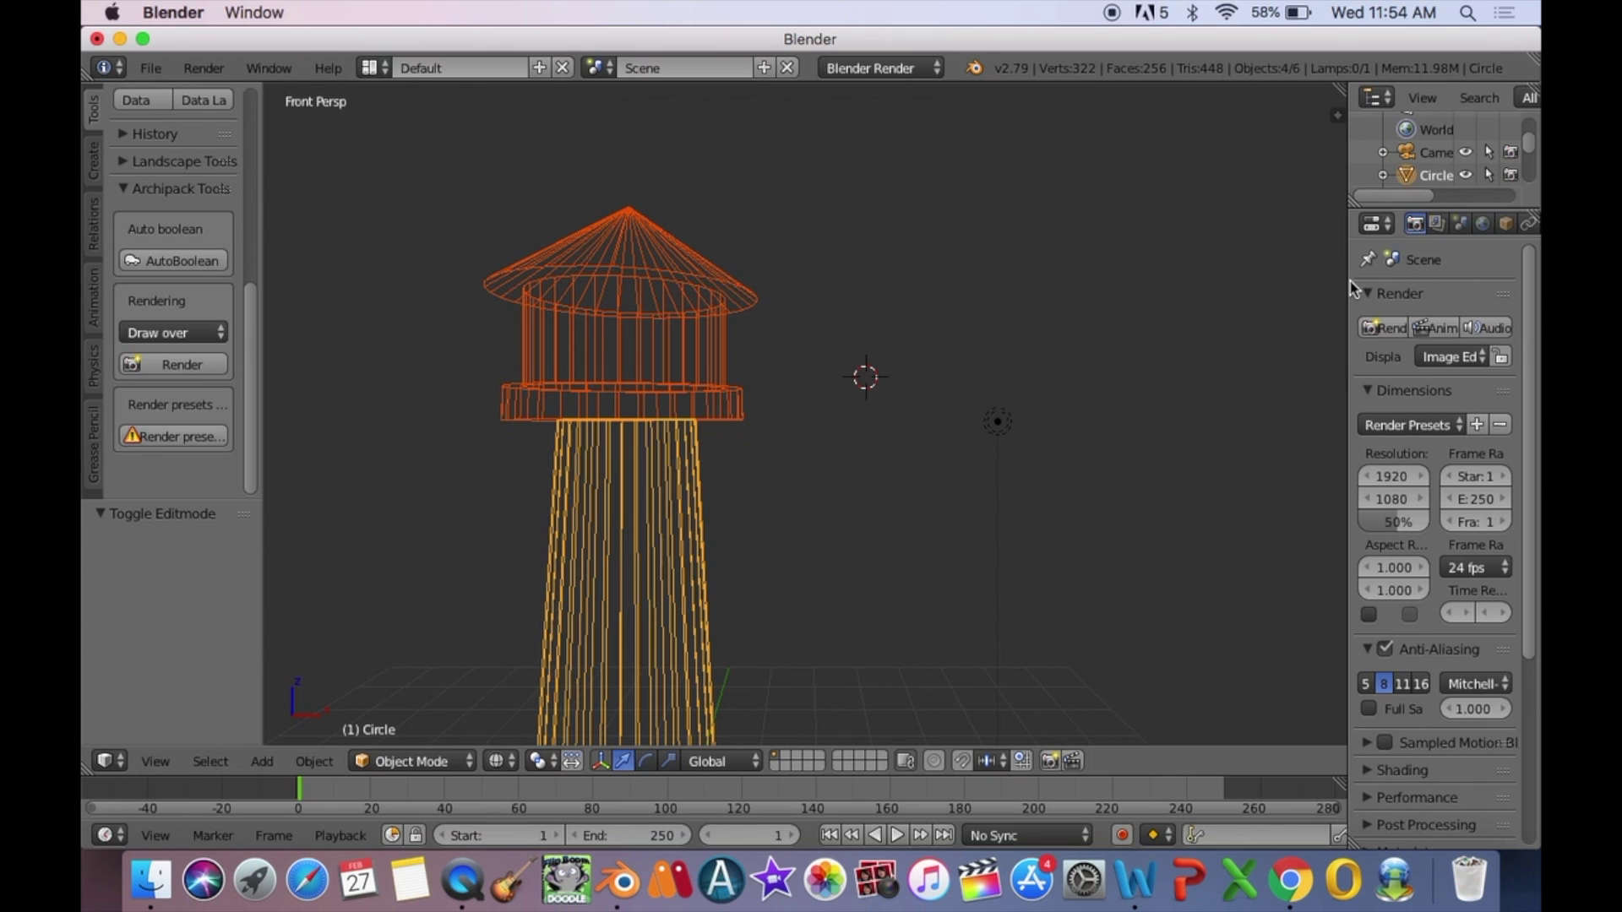
Step: Widen the properties area, add a new material to the tower base and name it LH Base
drag(1343, 291, 1172, 329)
click(1417, 224)
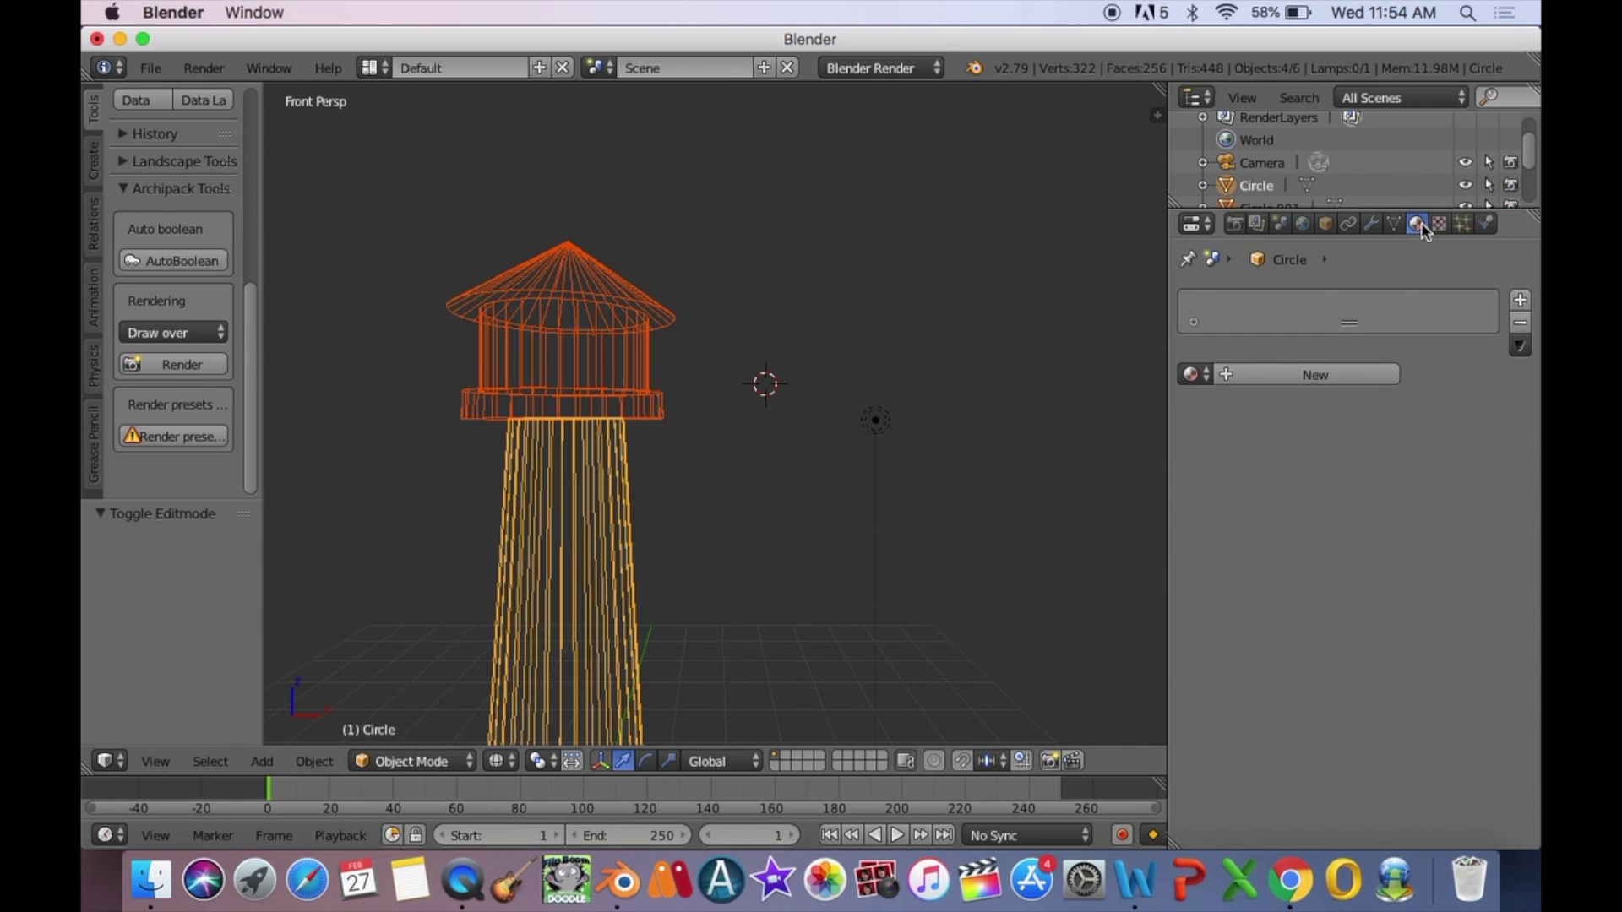
click(1362, 385)
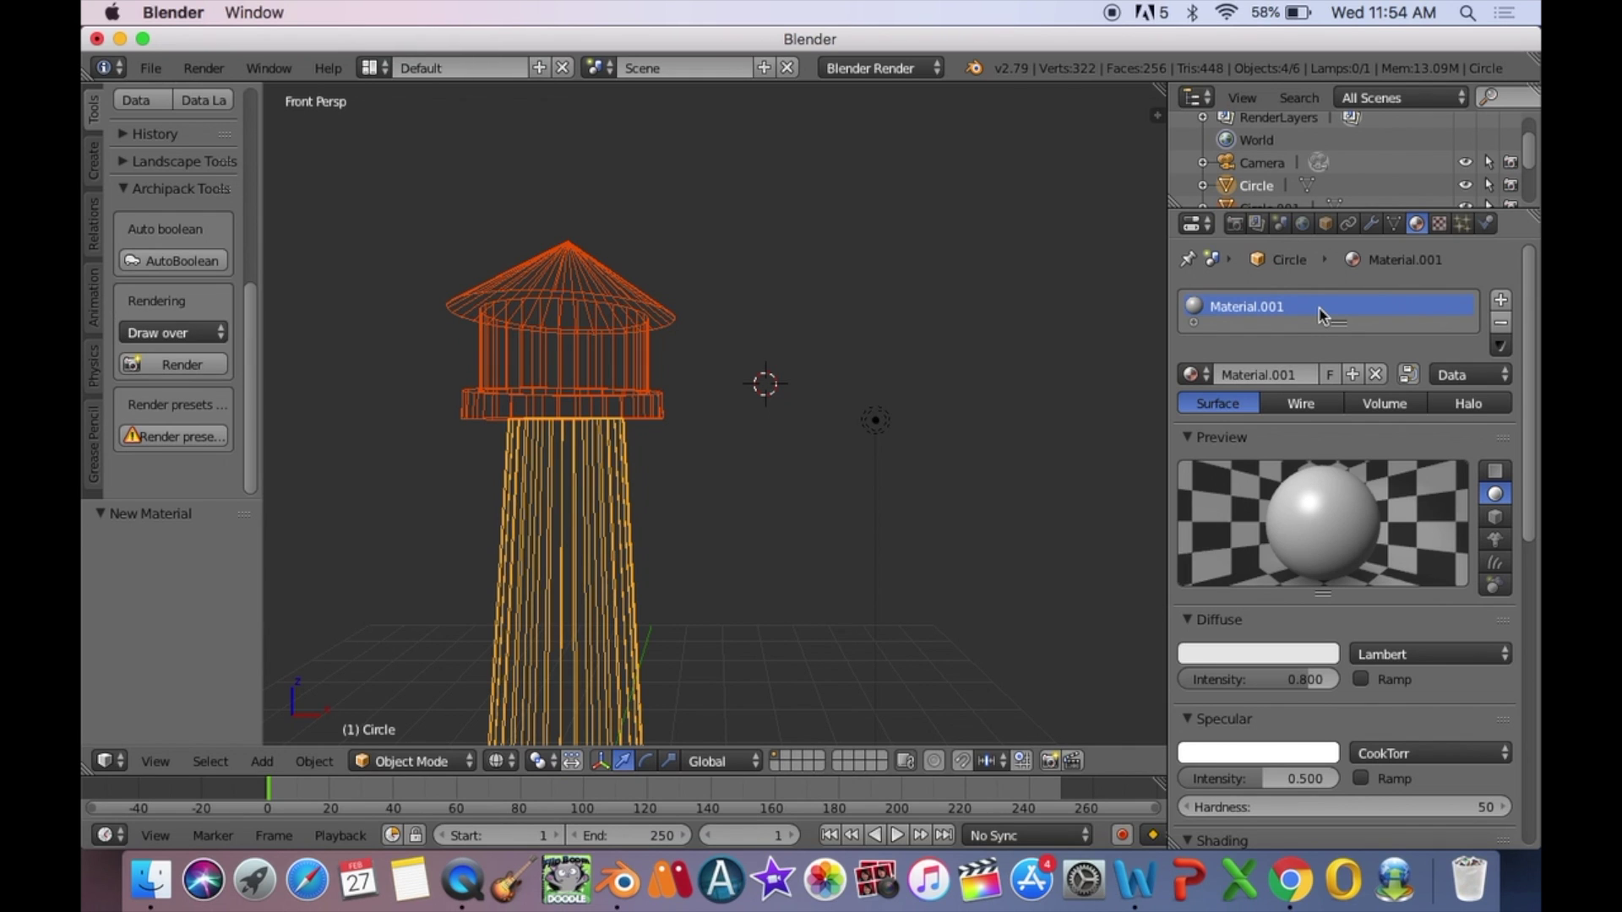
double_click(1319, 310)
text(LH Base)
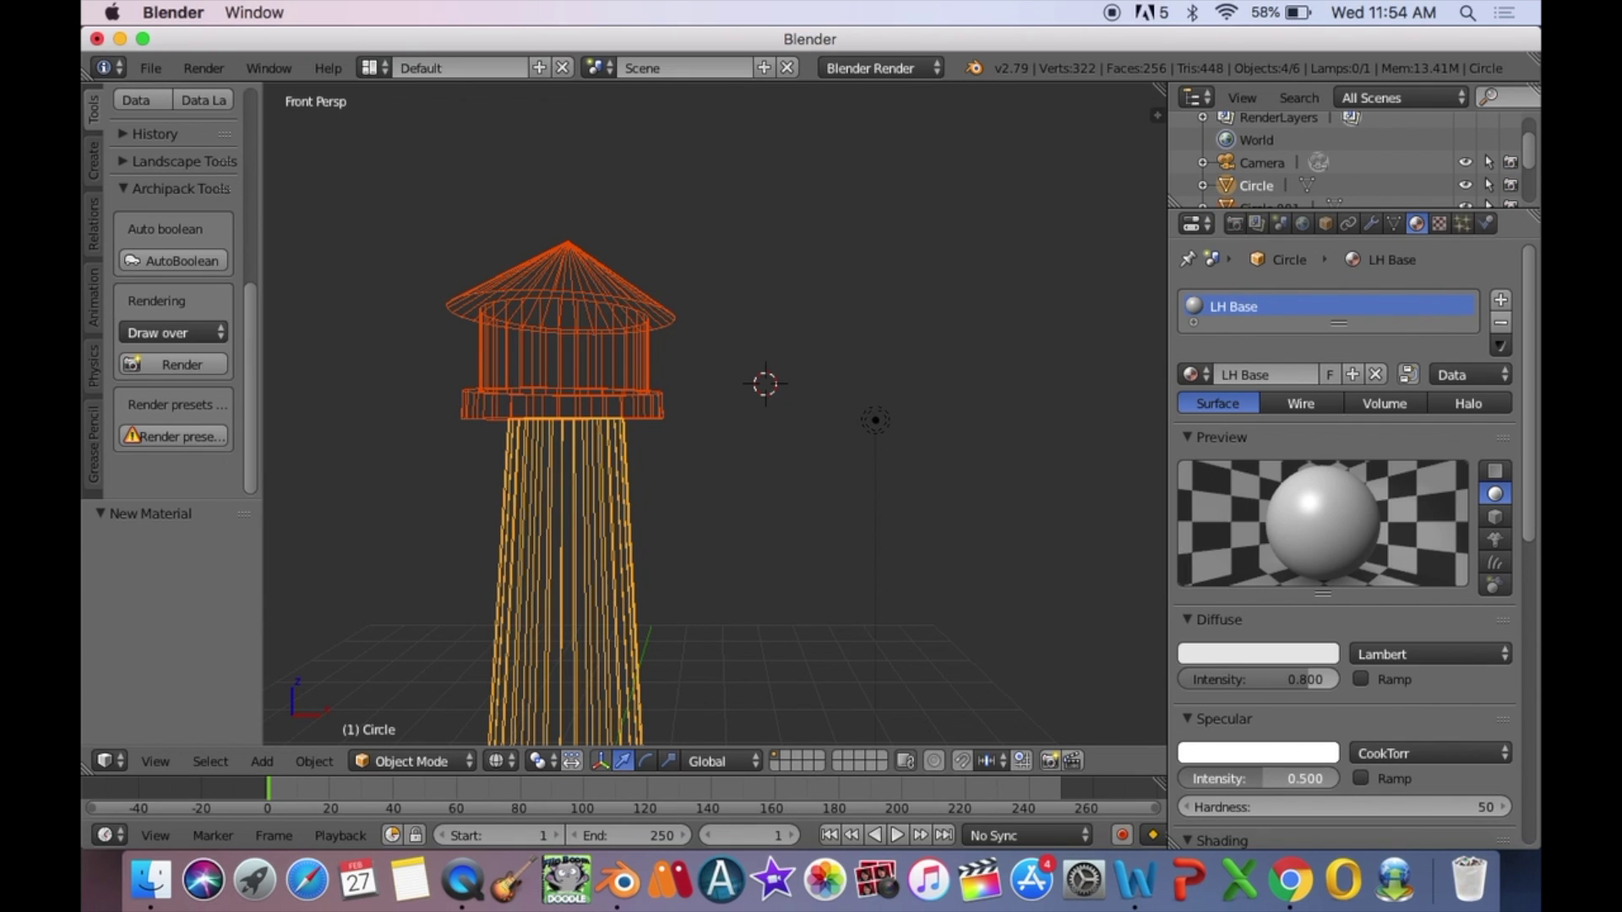
Step: Set the specular intensity of the LH Base material to 0.1
click(1200, 778)
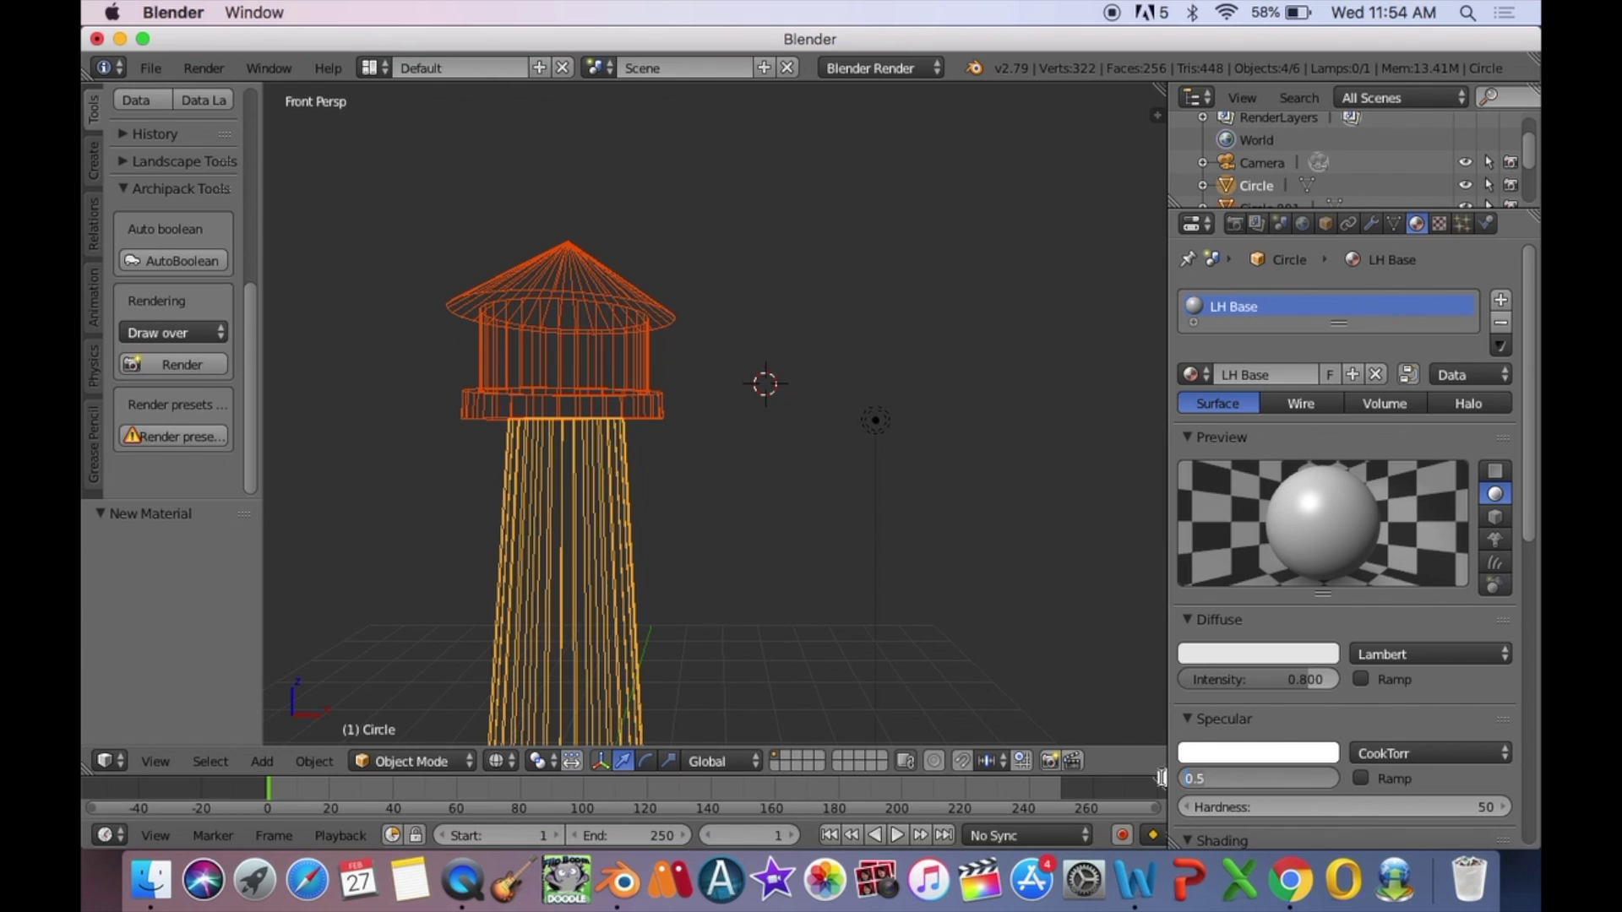
key(BackSpace)
text(.1)
key(Return)
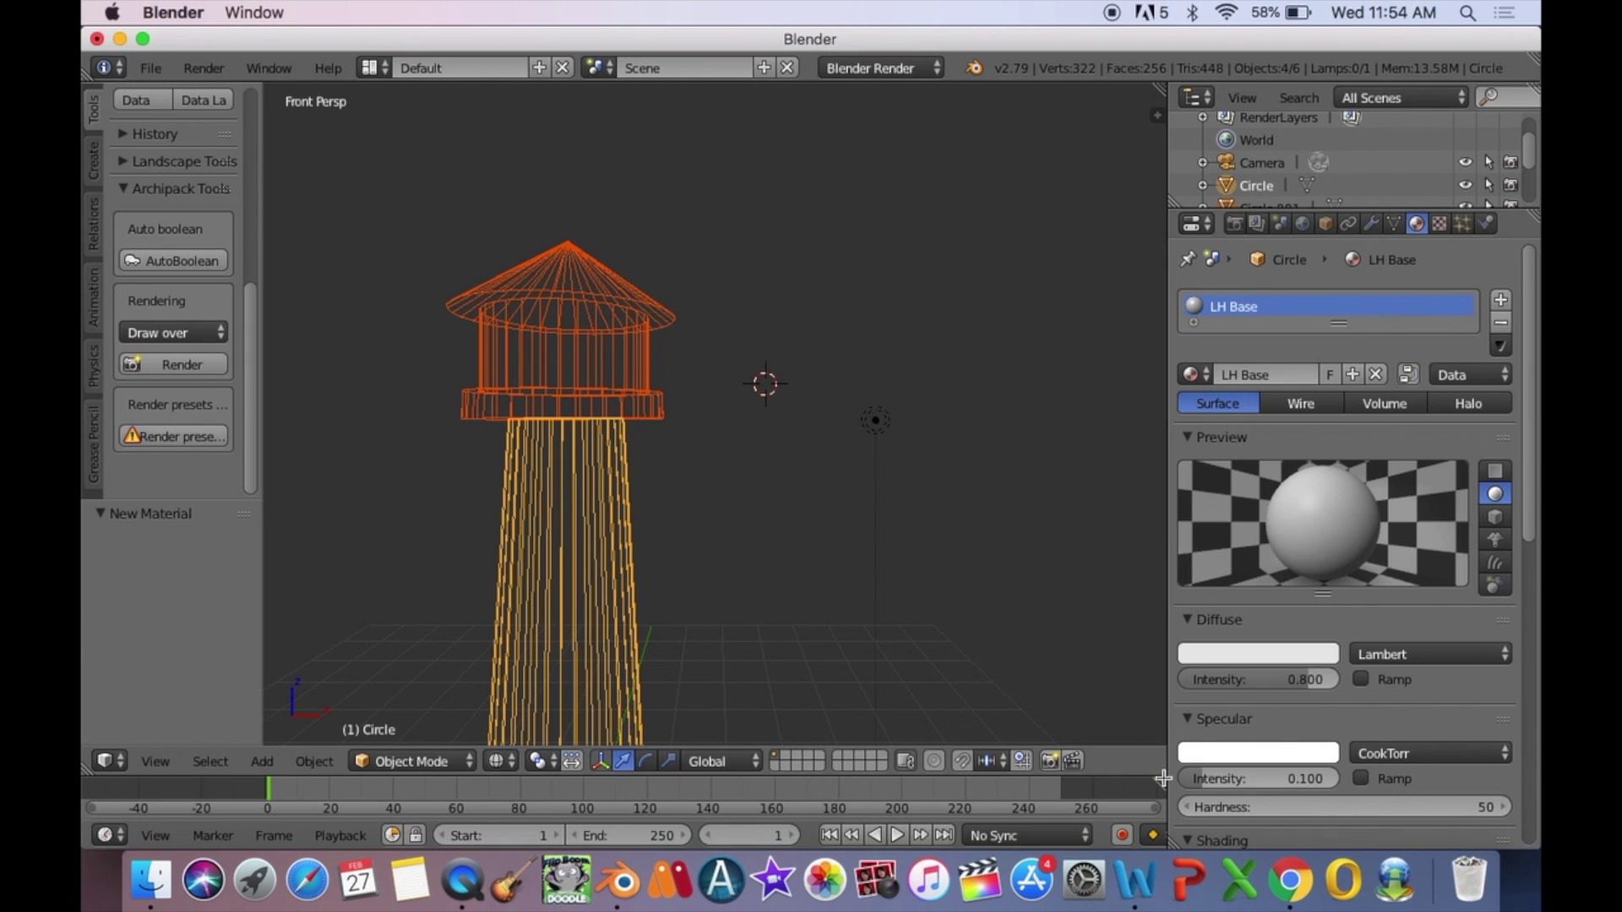
Step: Add a new image texture to the LH Base material and load stone.jpg from the 5th Edition Blender lessons folder
click(1441, 230)
click(1435, 468)
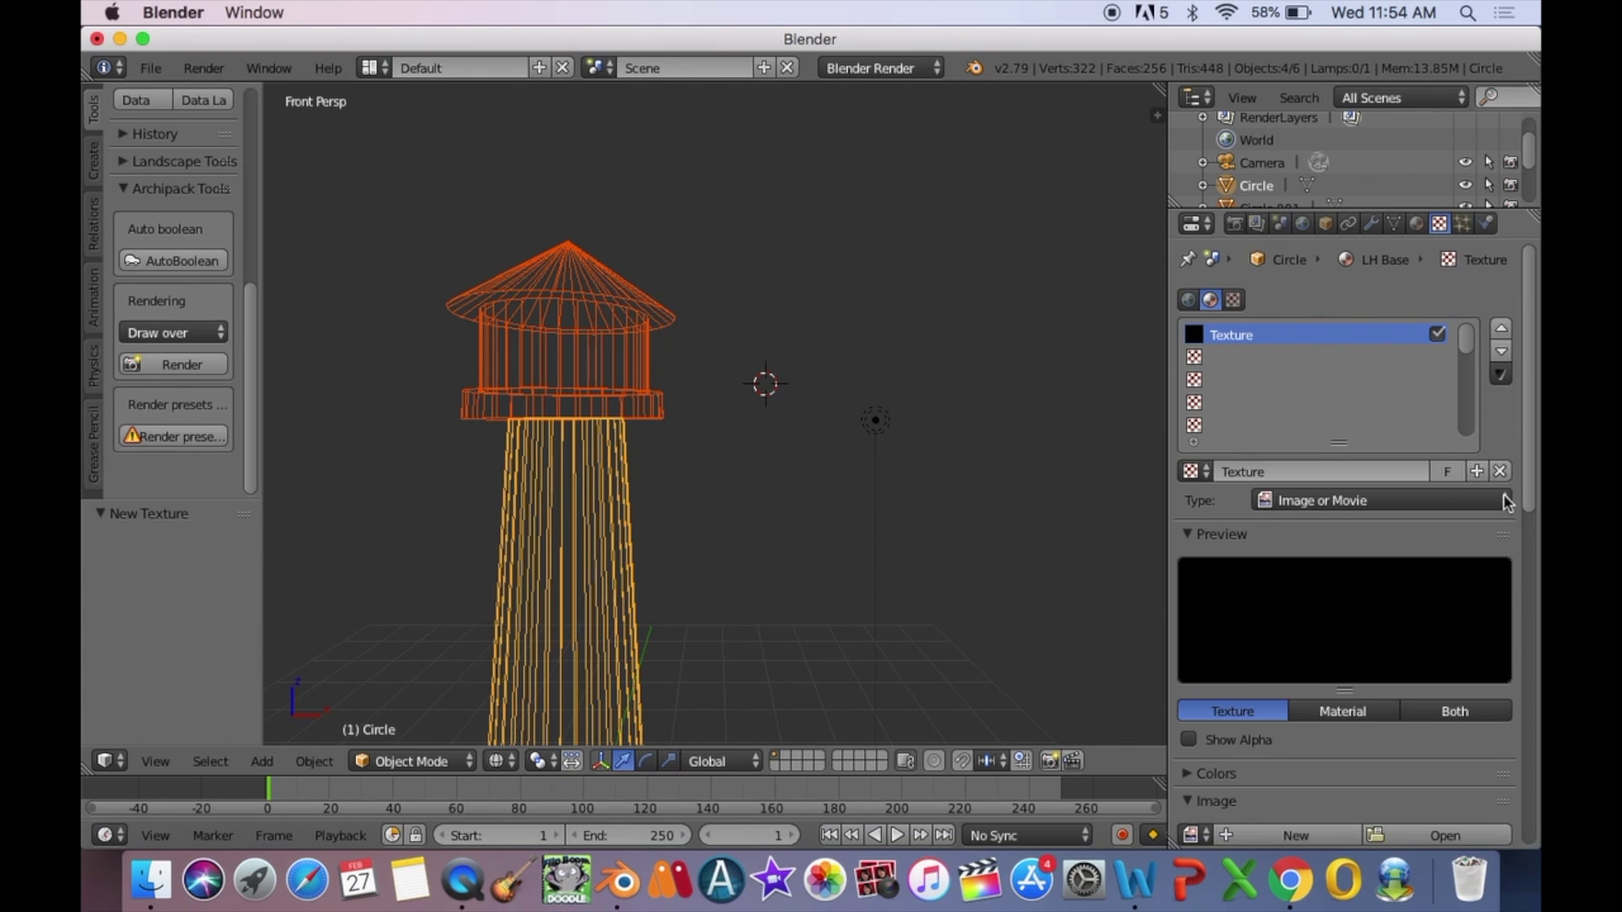
scroll(1527, 507, down, 4)
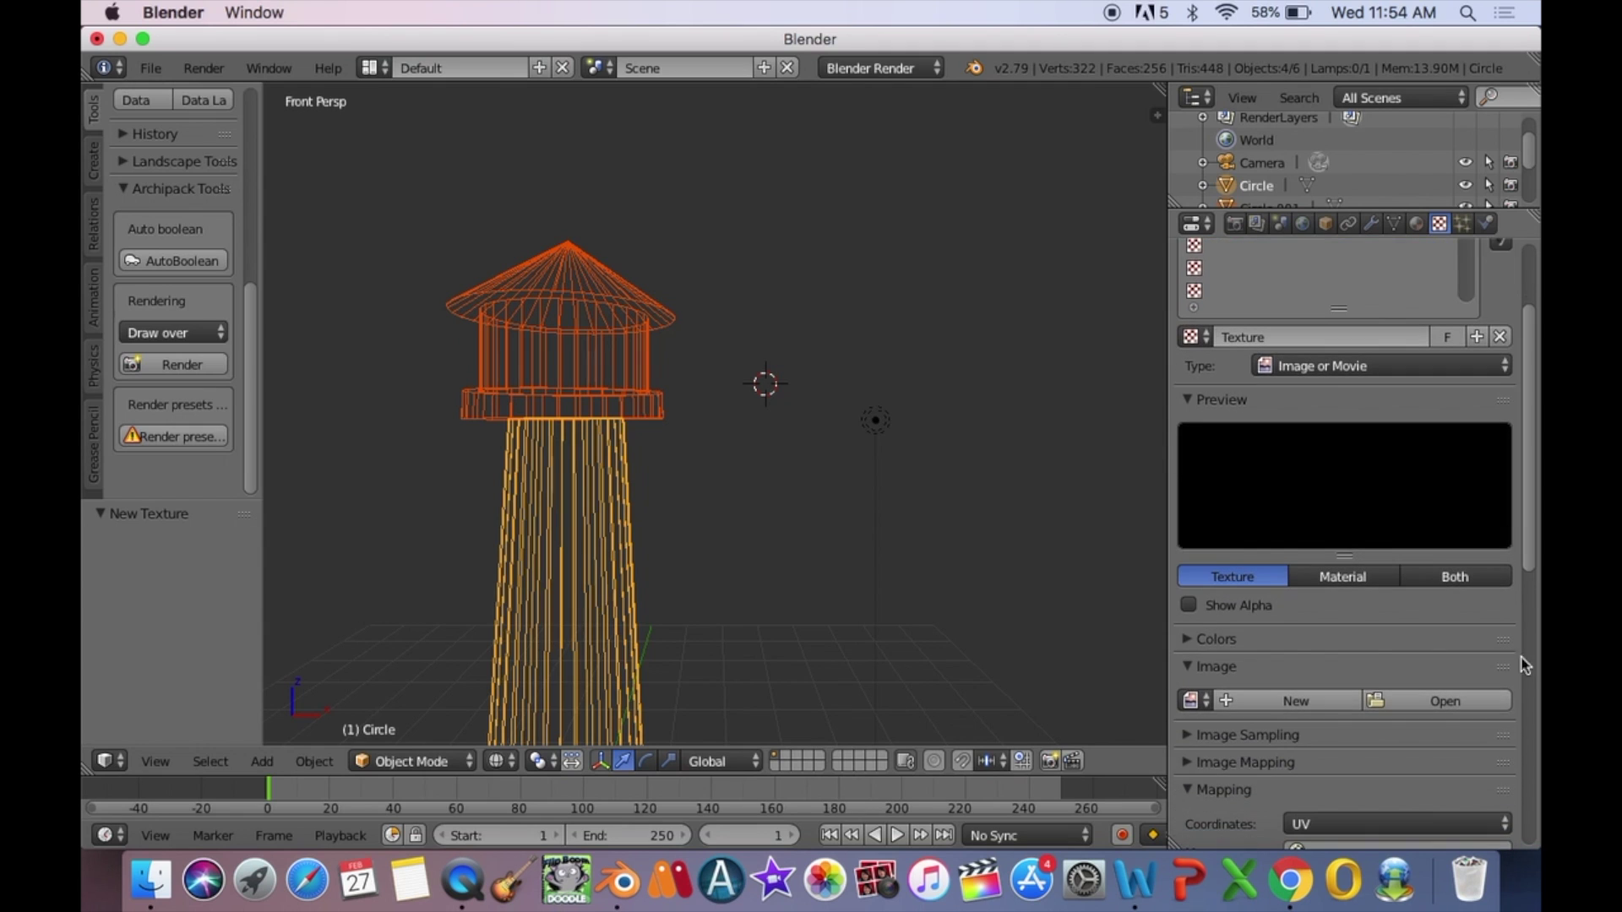
click(1474, 701)
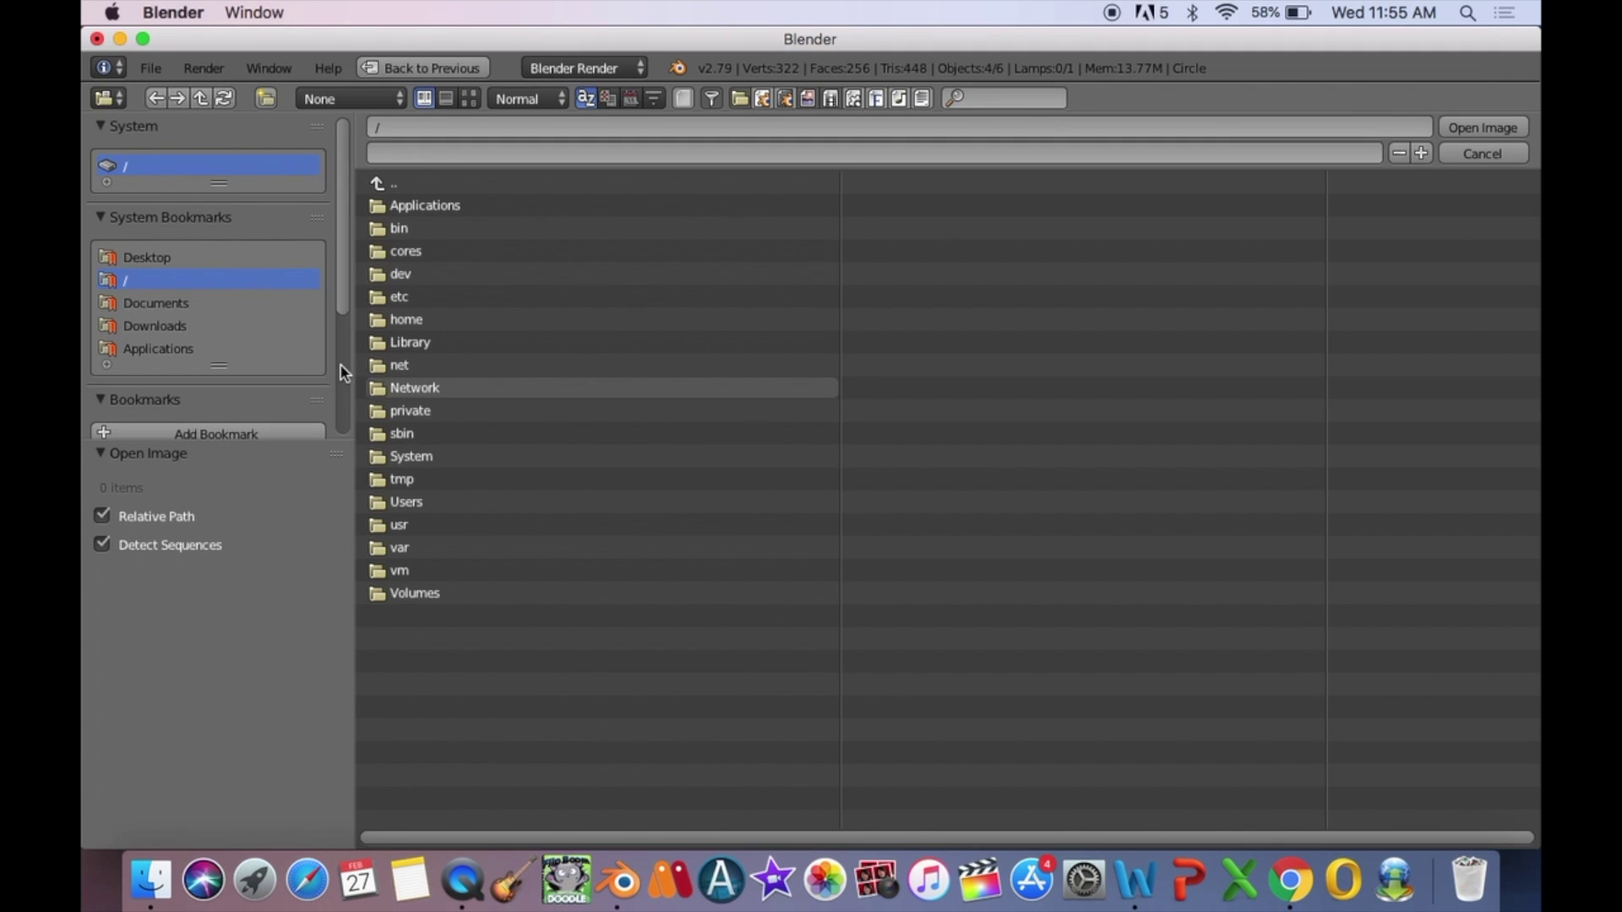
click(165, 255)
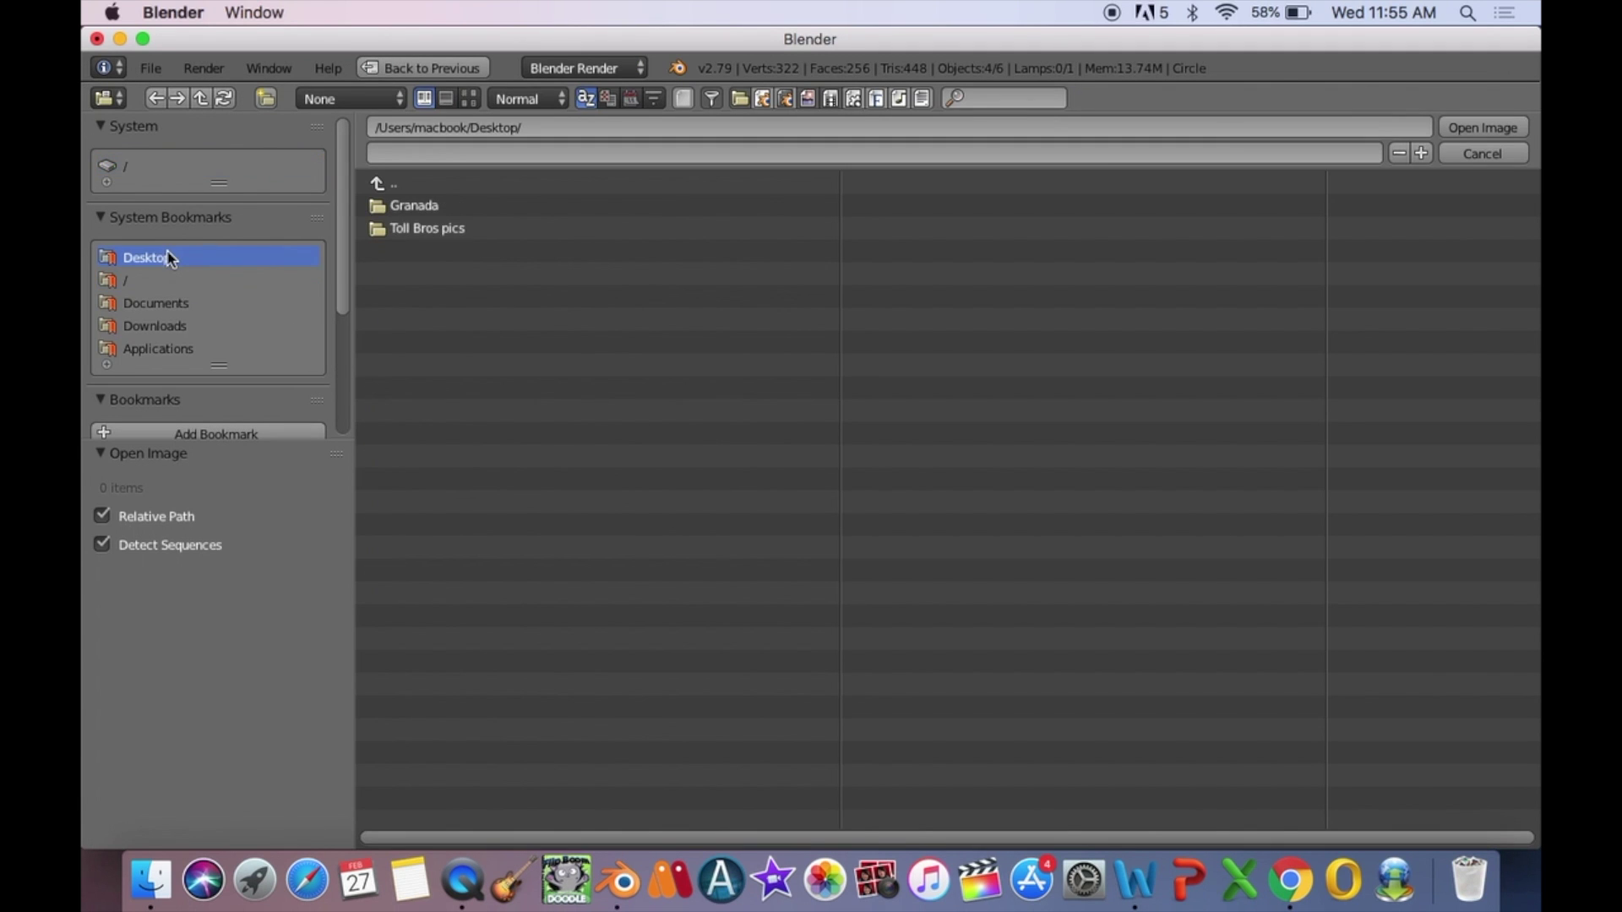
double_click(445, 206)
double_click(481, 250)
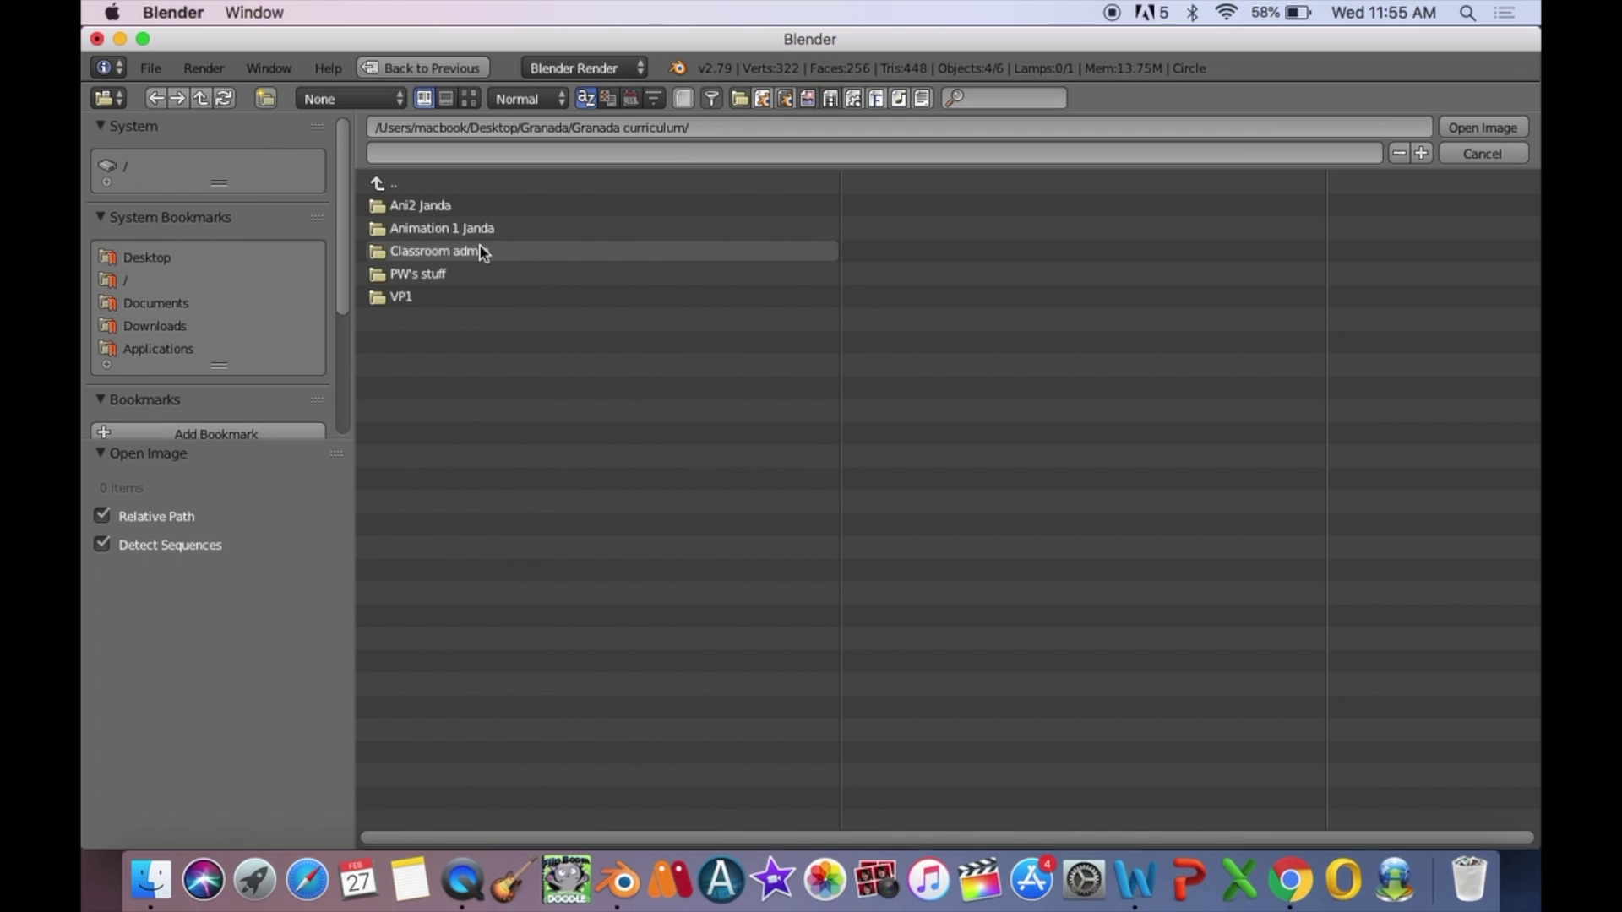
double_click(473, 208)
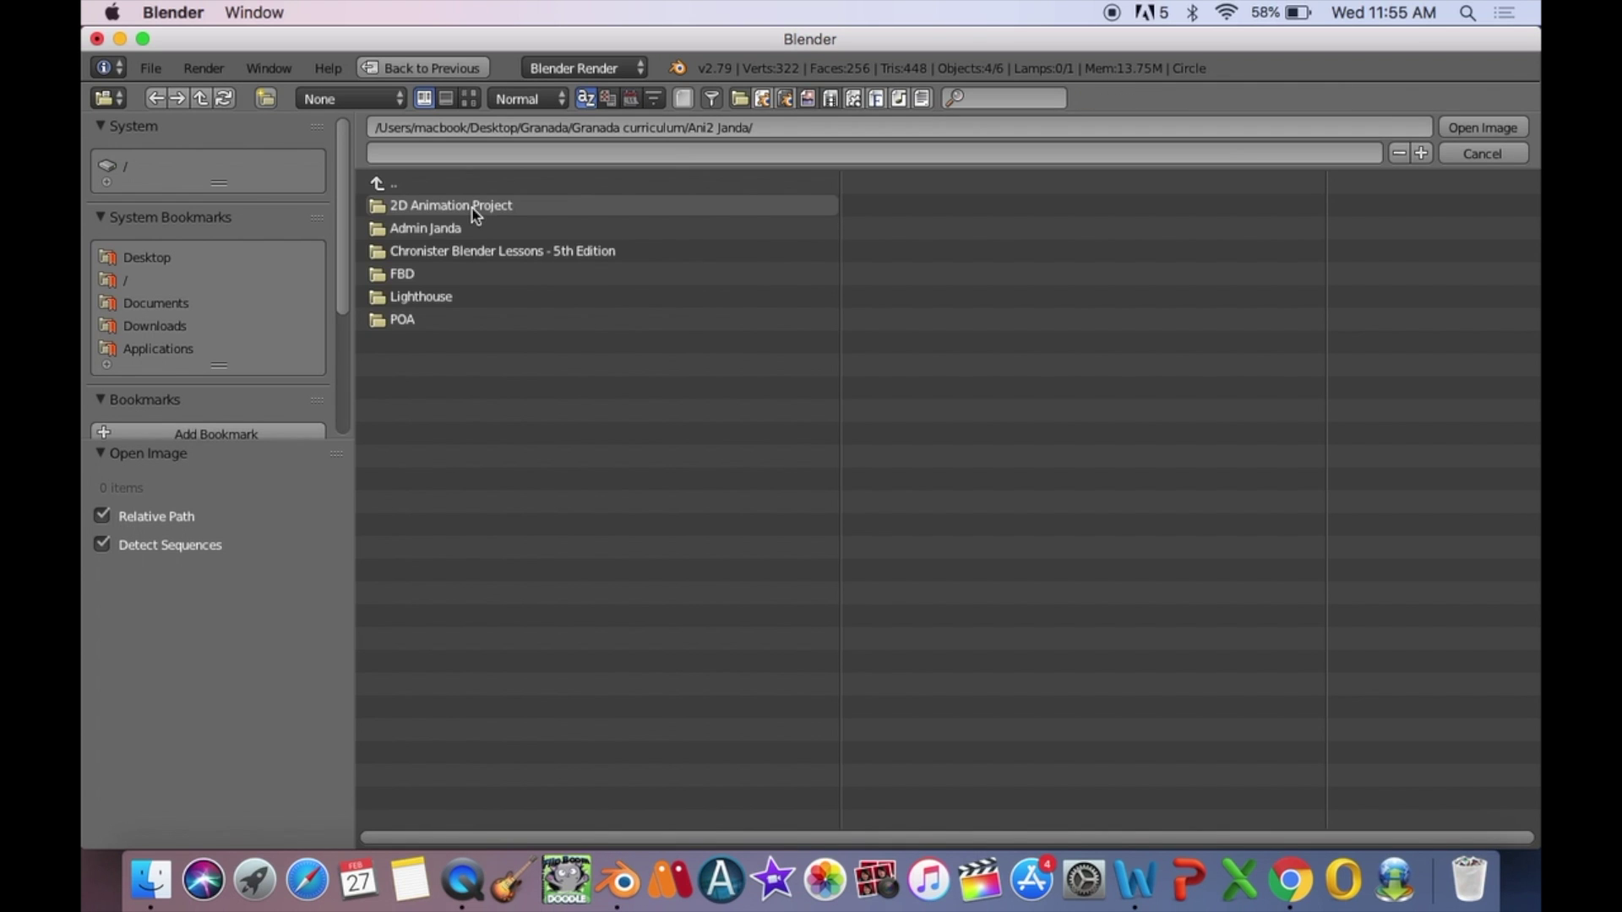
double_click(493, 247)
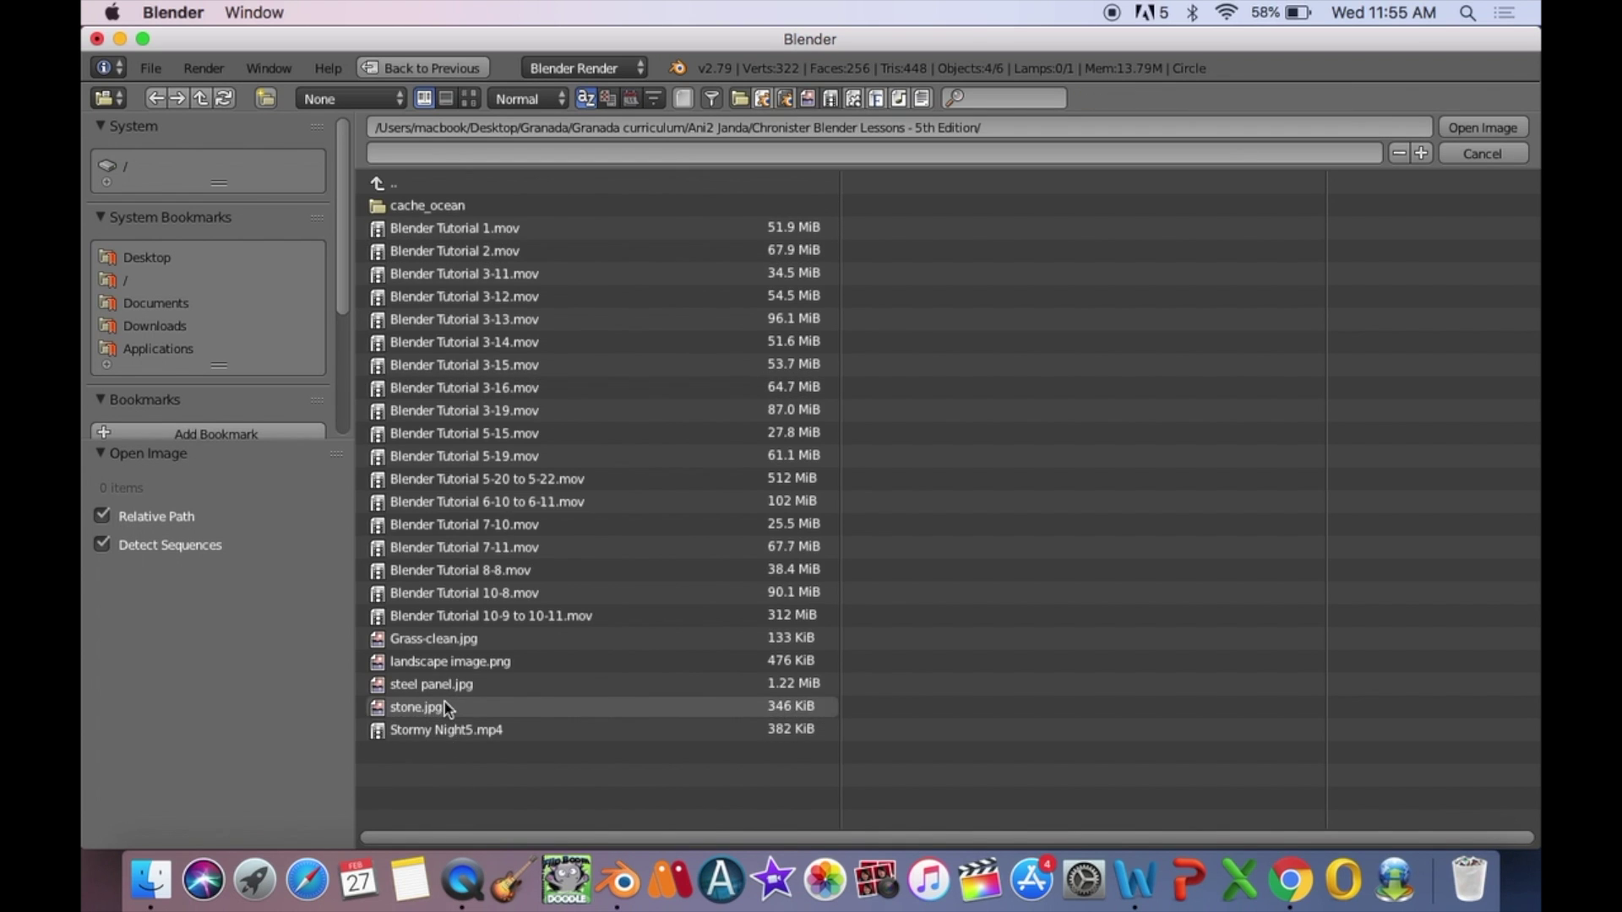
click(447, 708)
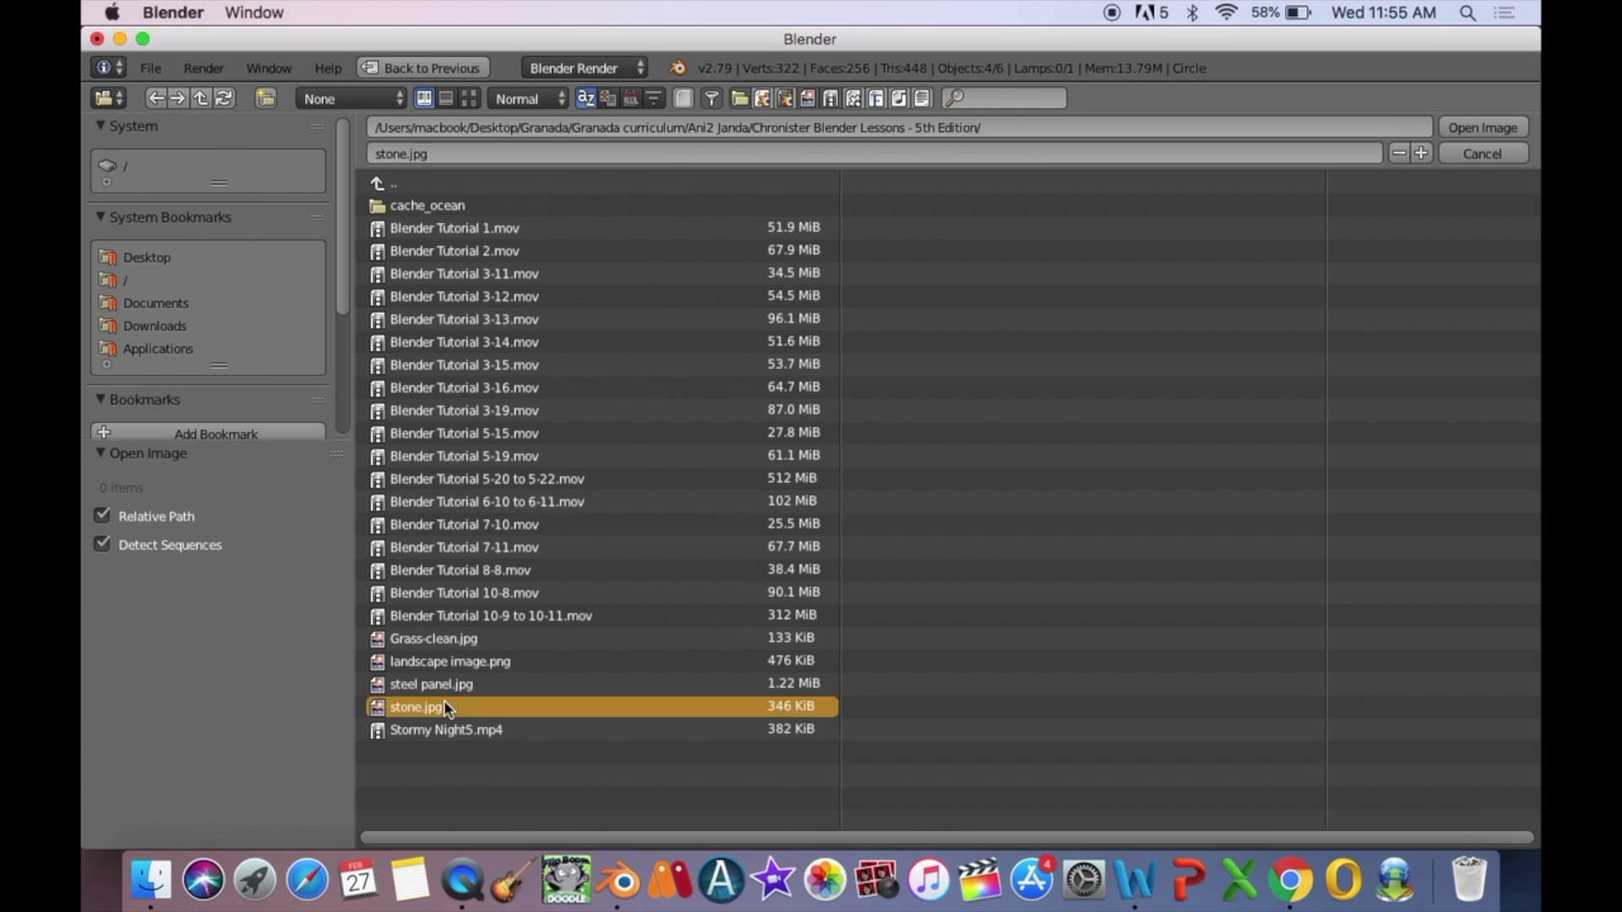
click(1455, 132)
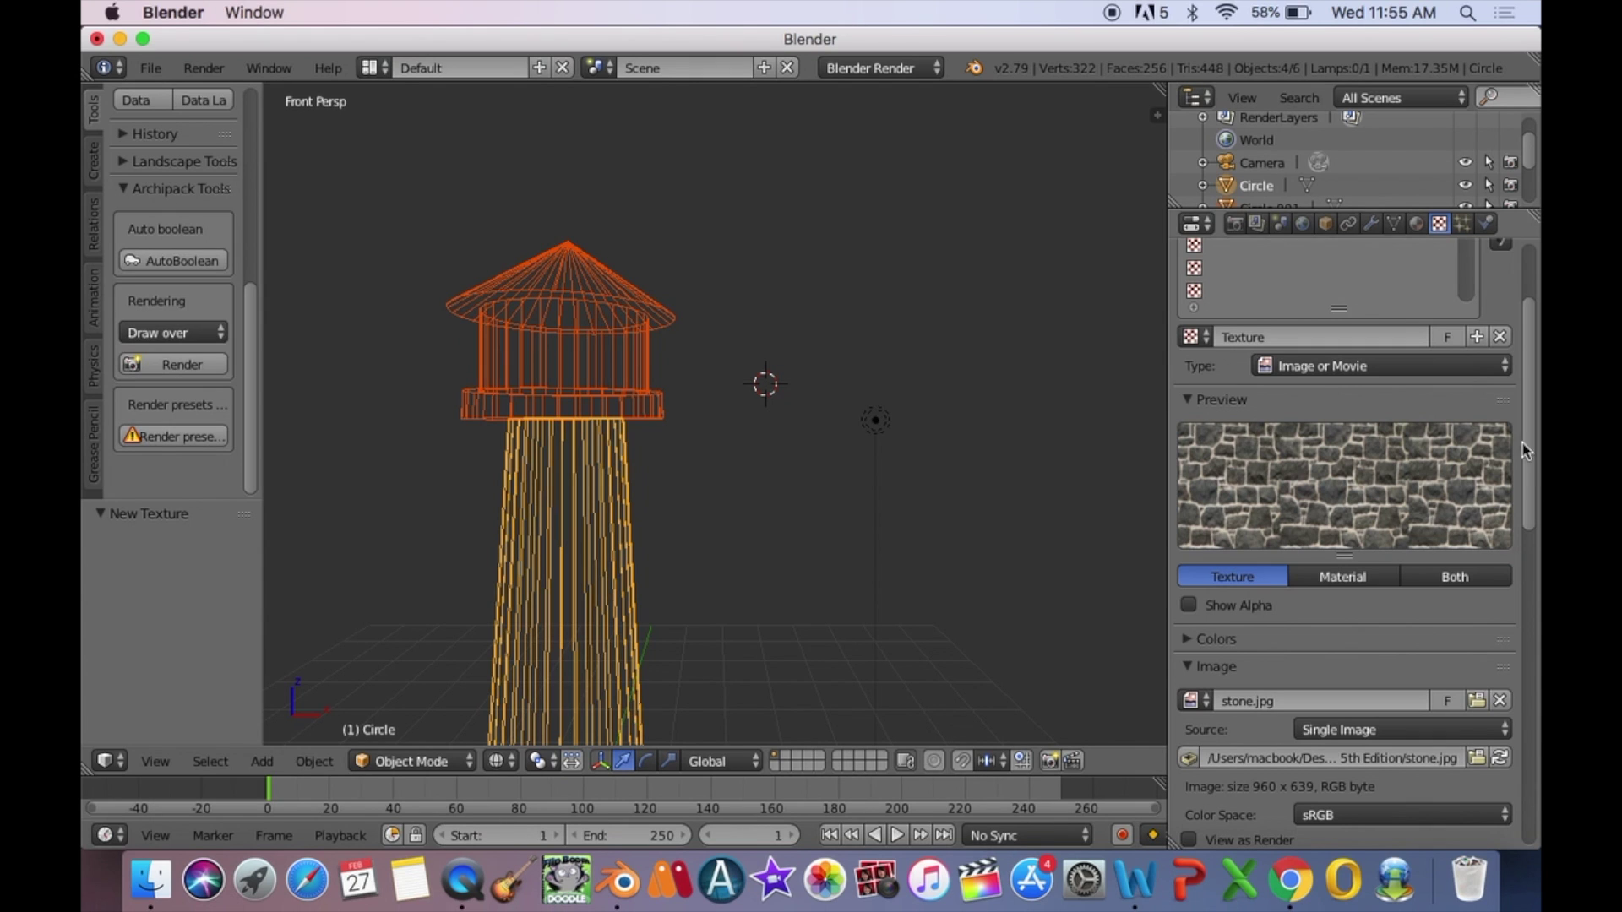
Step: Set the stone texture's mapping coordinates to Generated and its projection to Tube
drag(1524, 444, 1514, 562)
scroll(1516, 561, down, 1)
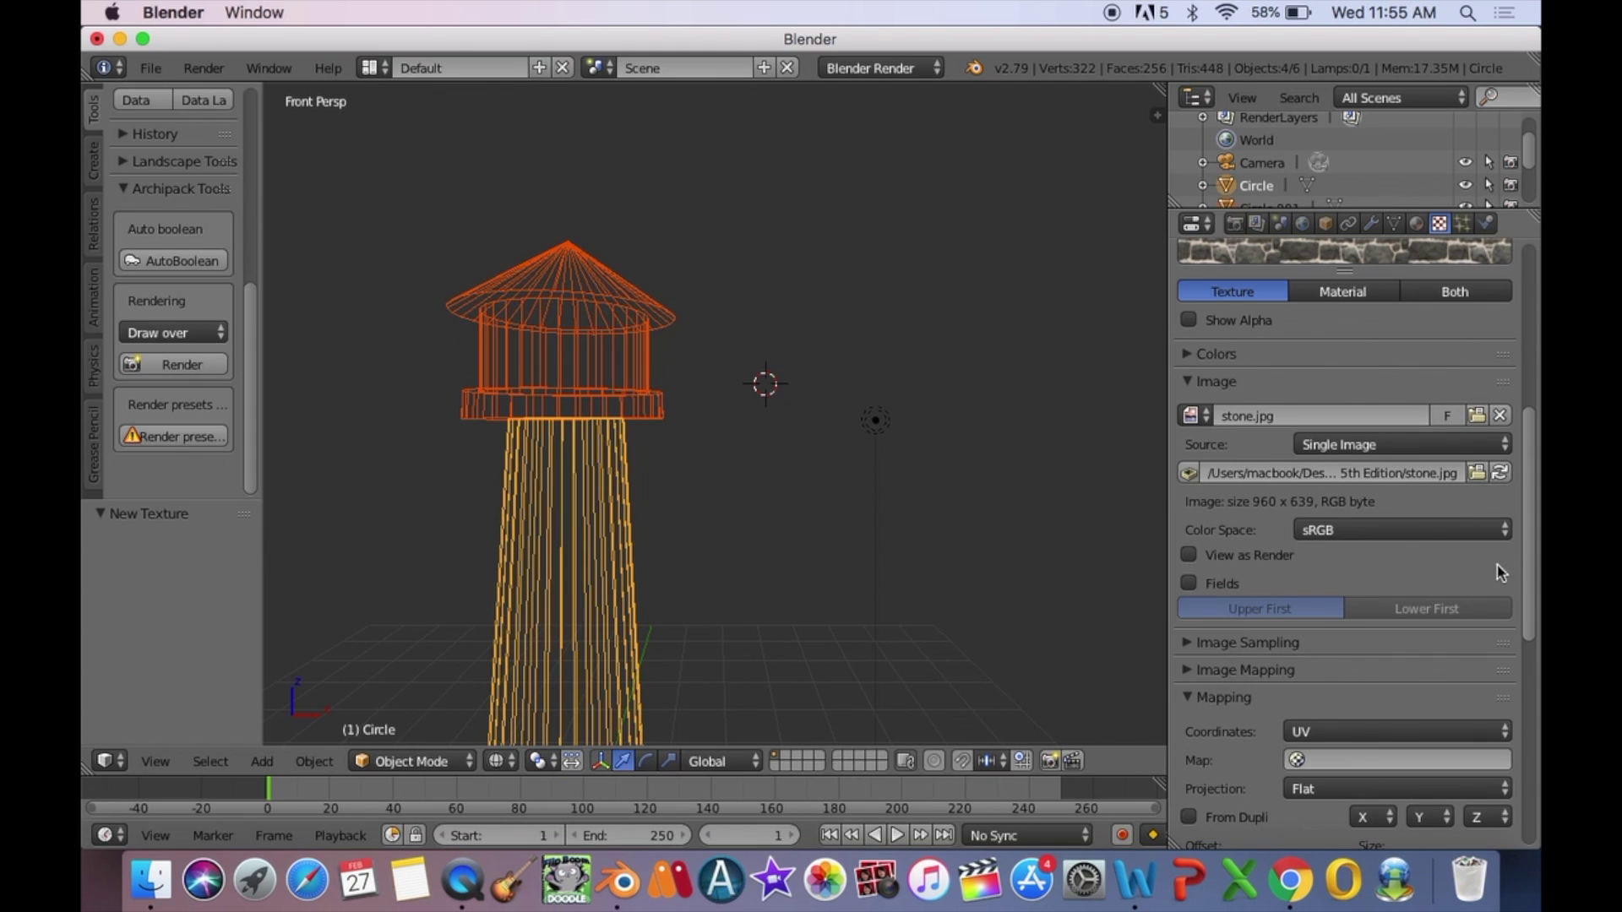
click(1422, 732)
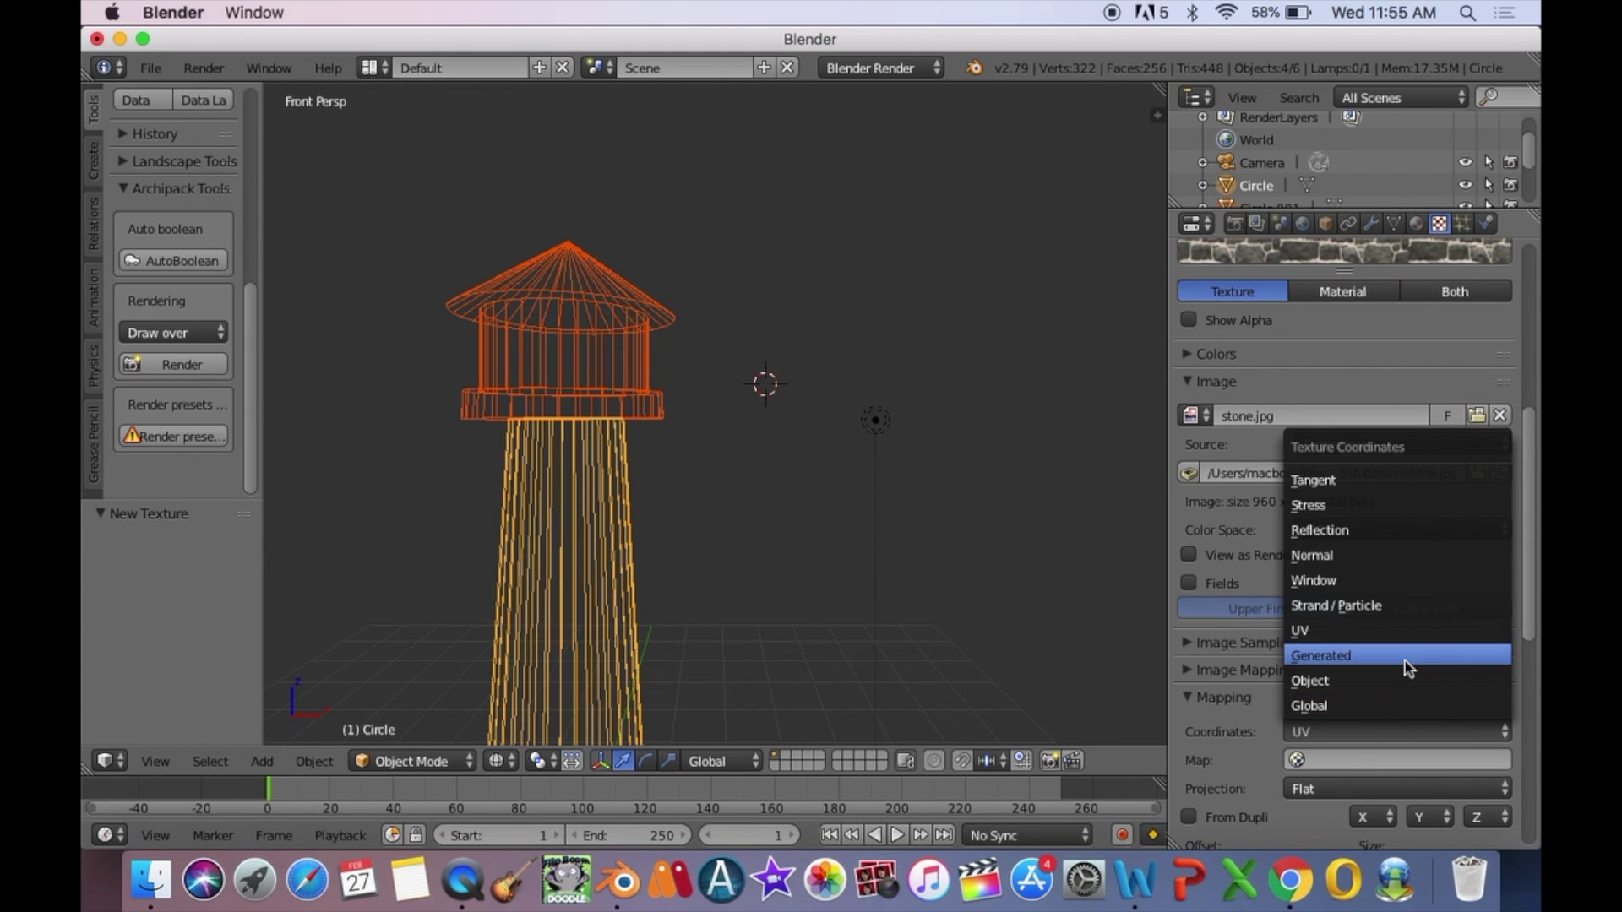
click(1406, 661)
click(1396, 762)
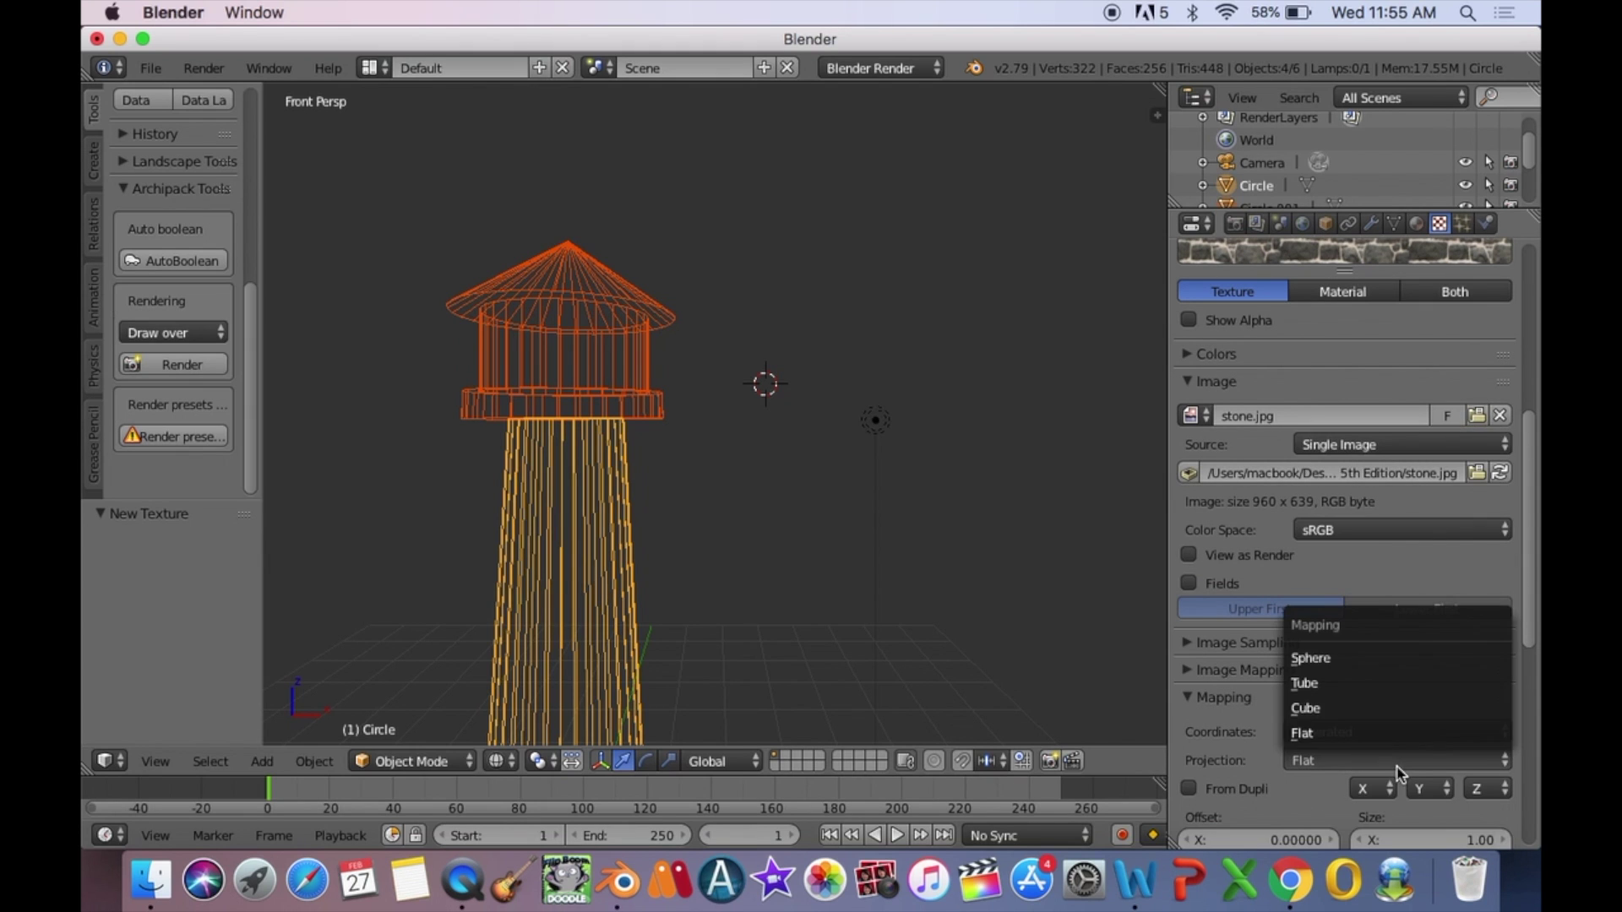
click(1392, 685)
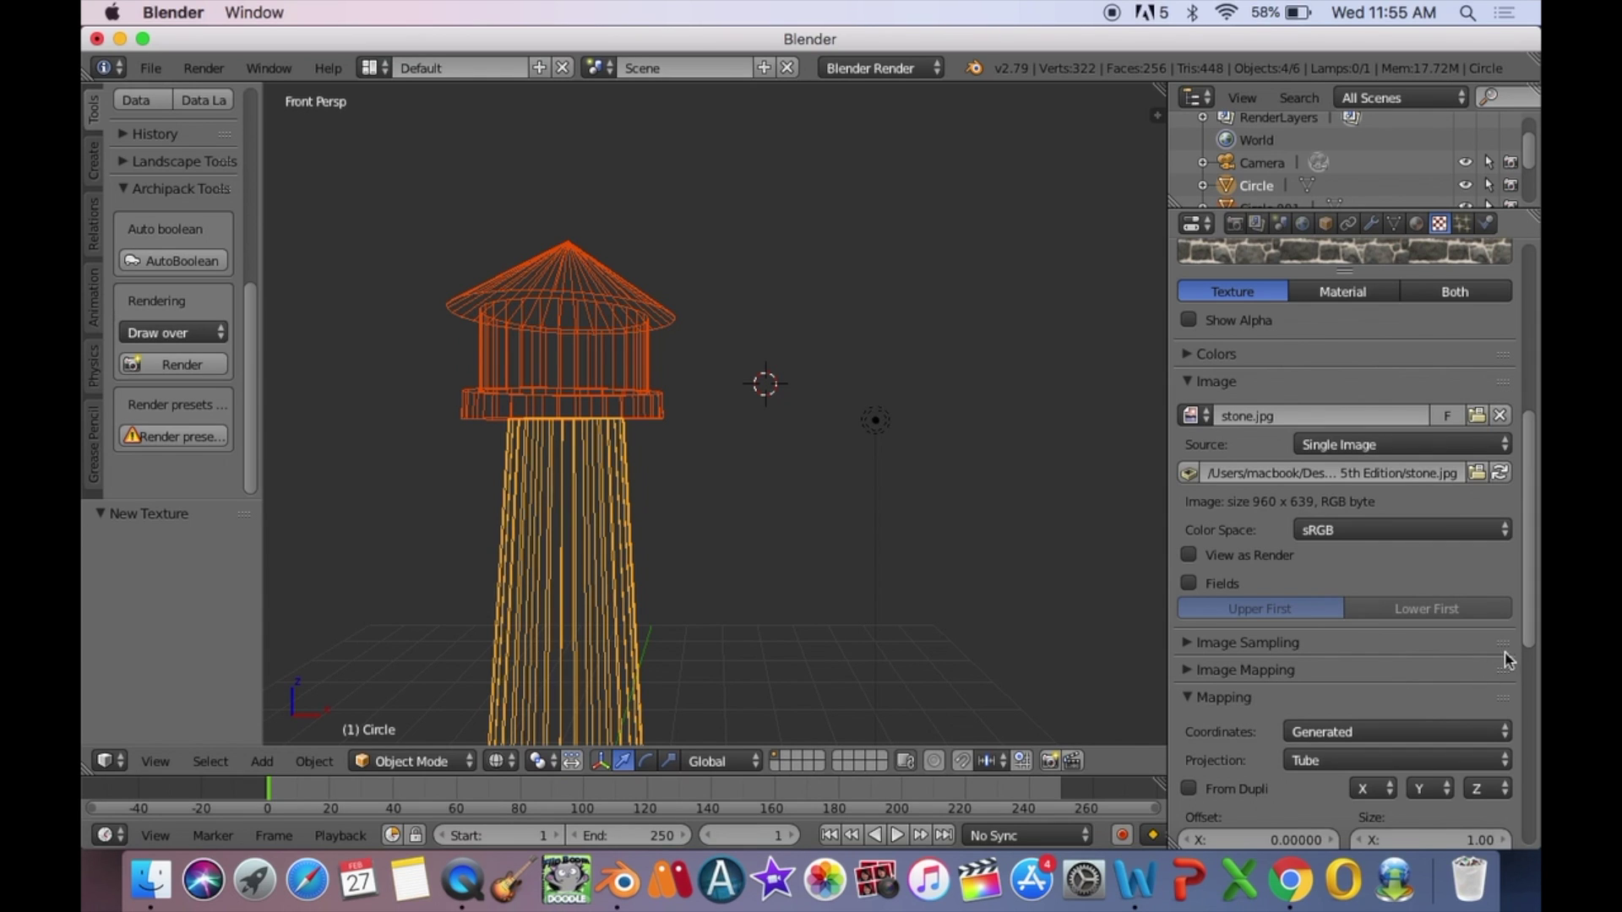
Step: Set the stone texture's image mapping repeat to 5 in both X and Y
scroll(1385, 689, down, 6)
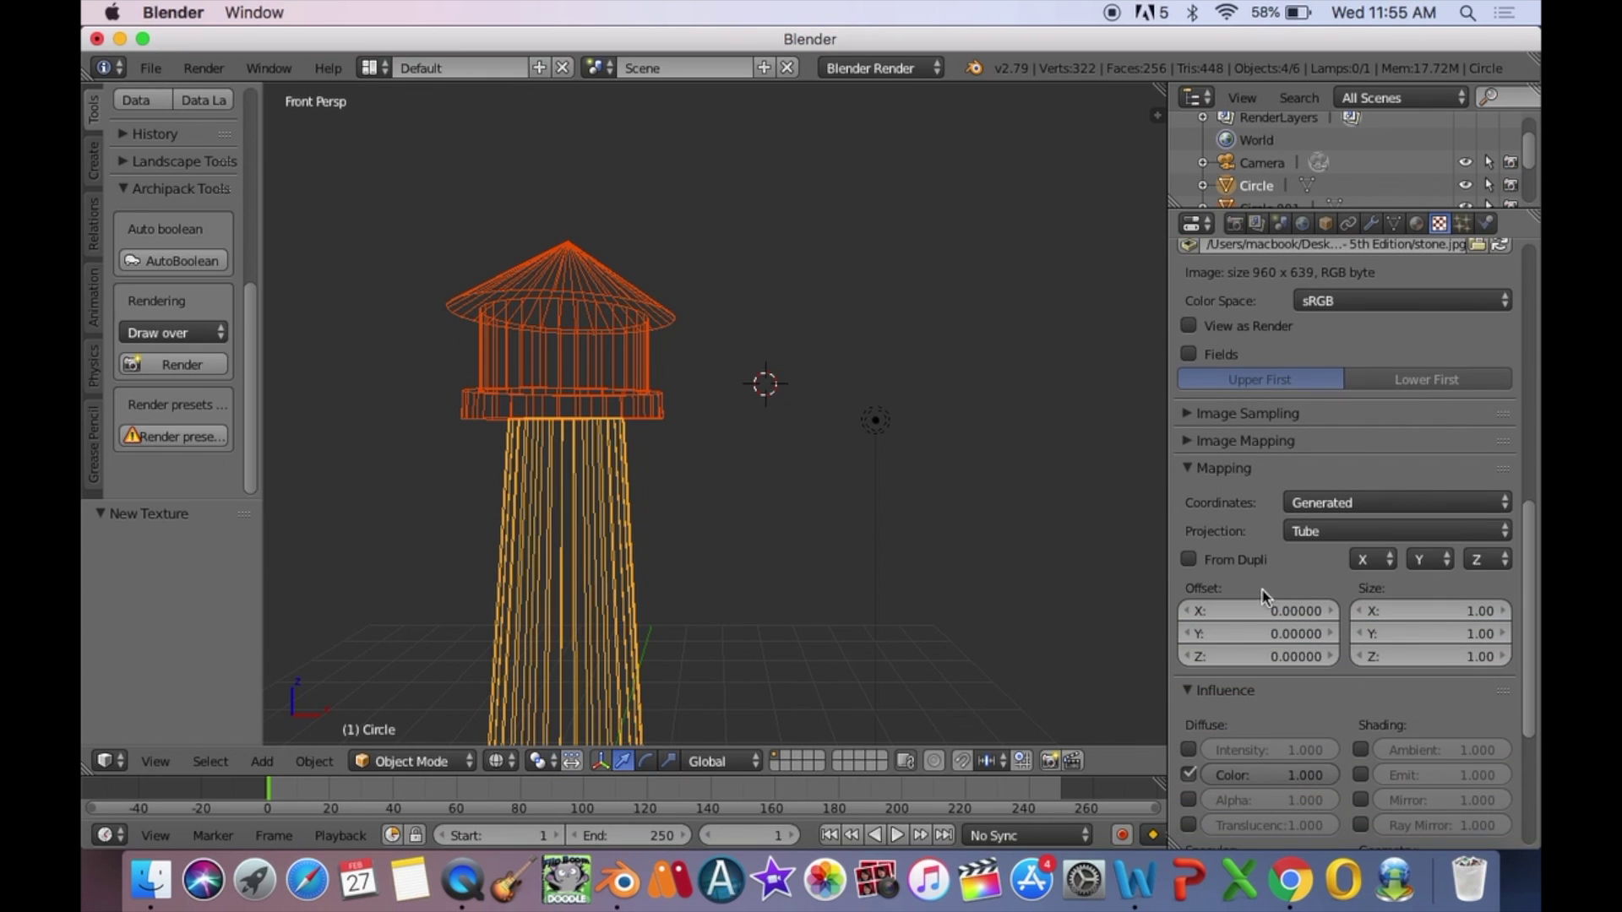
click(1241, 441)
click(1299, 527)
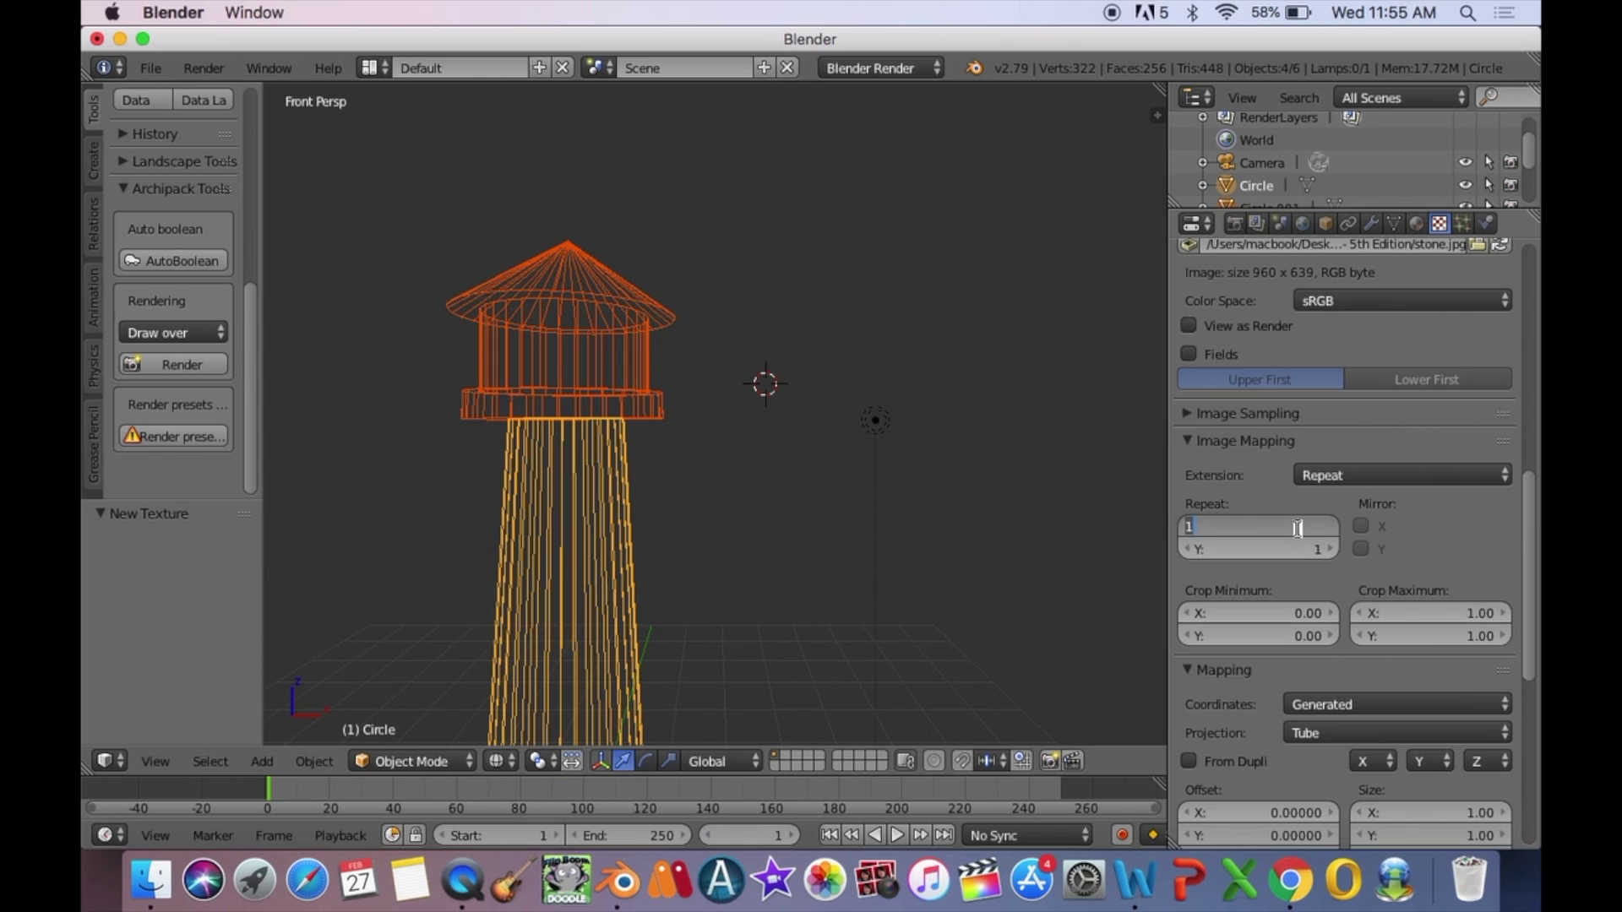
text(5)
key(Return)
click(1291, 547)
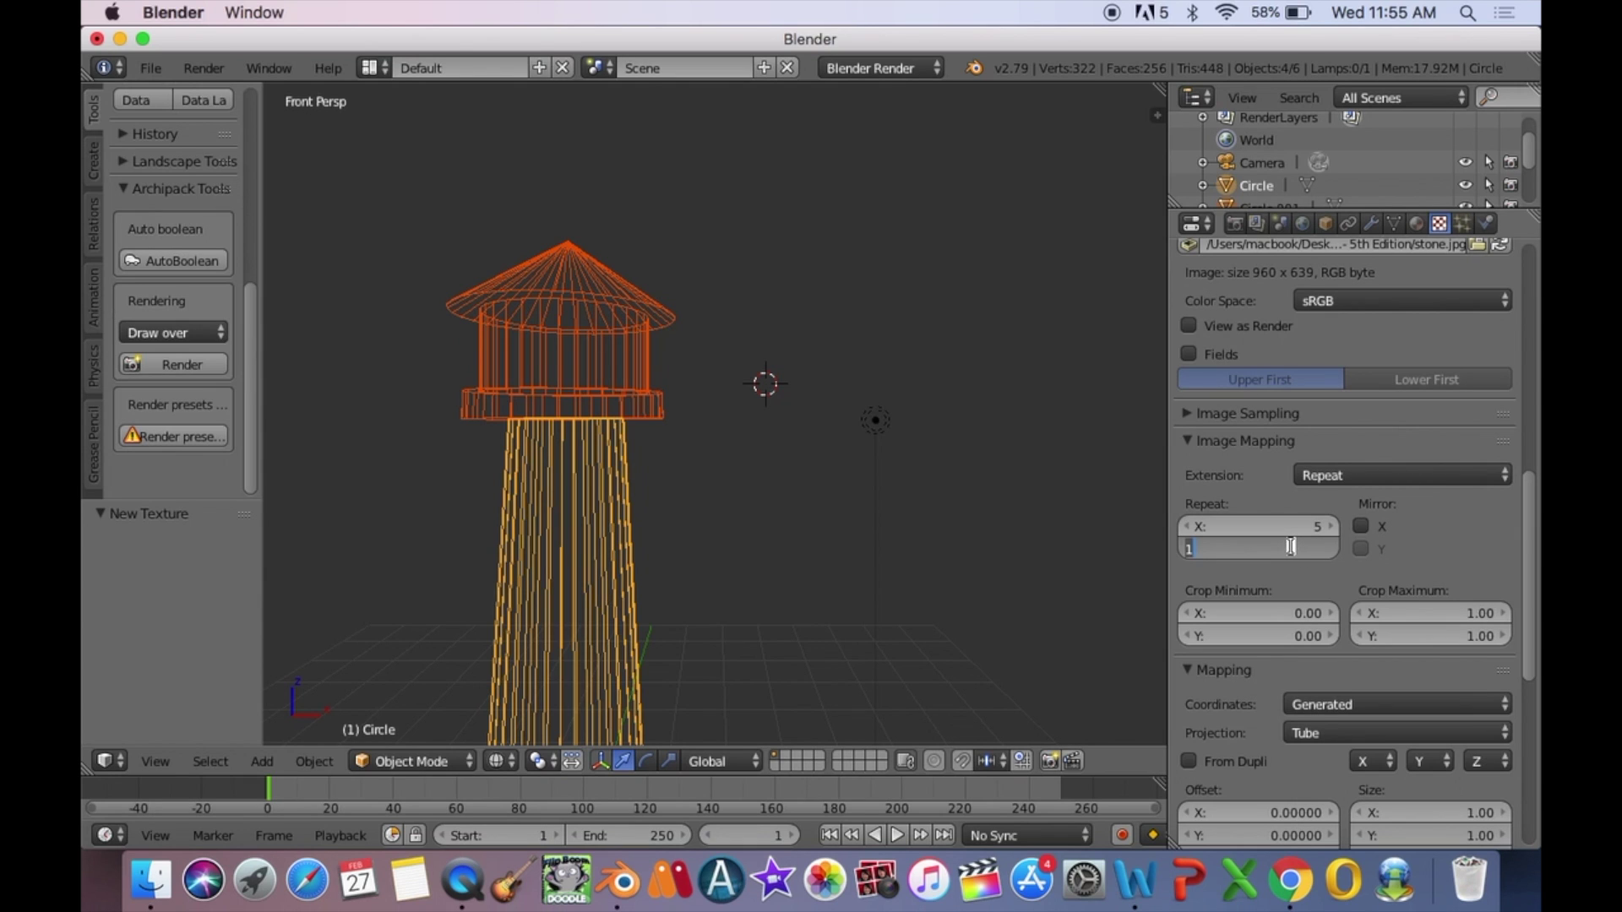
text(5)
key(Return)
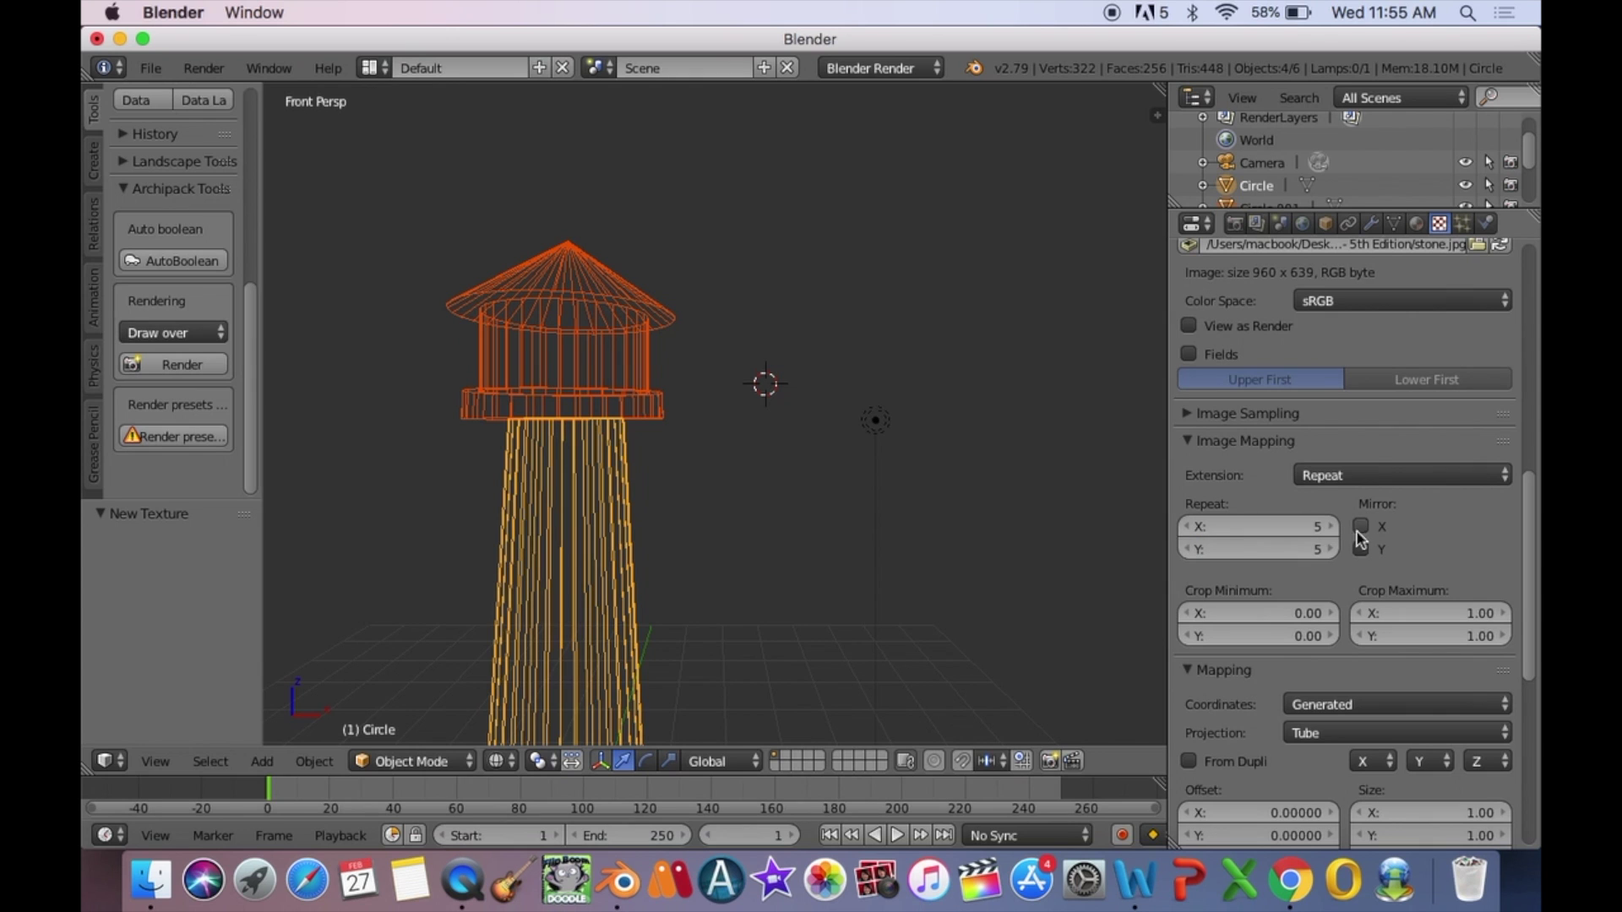
Step: Enable Y mirroring in the stone texture's image mapping and turn on its Normal influence under Geometry
click(1360, 549)
drag(1526, 509, 1534, 634)
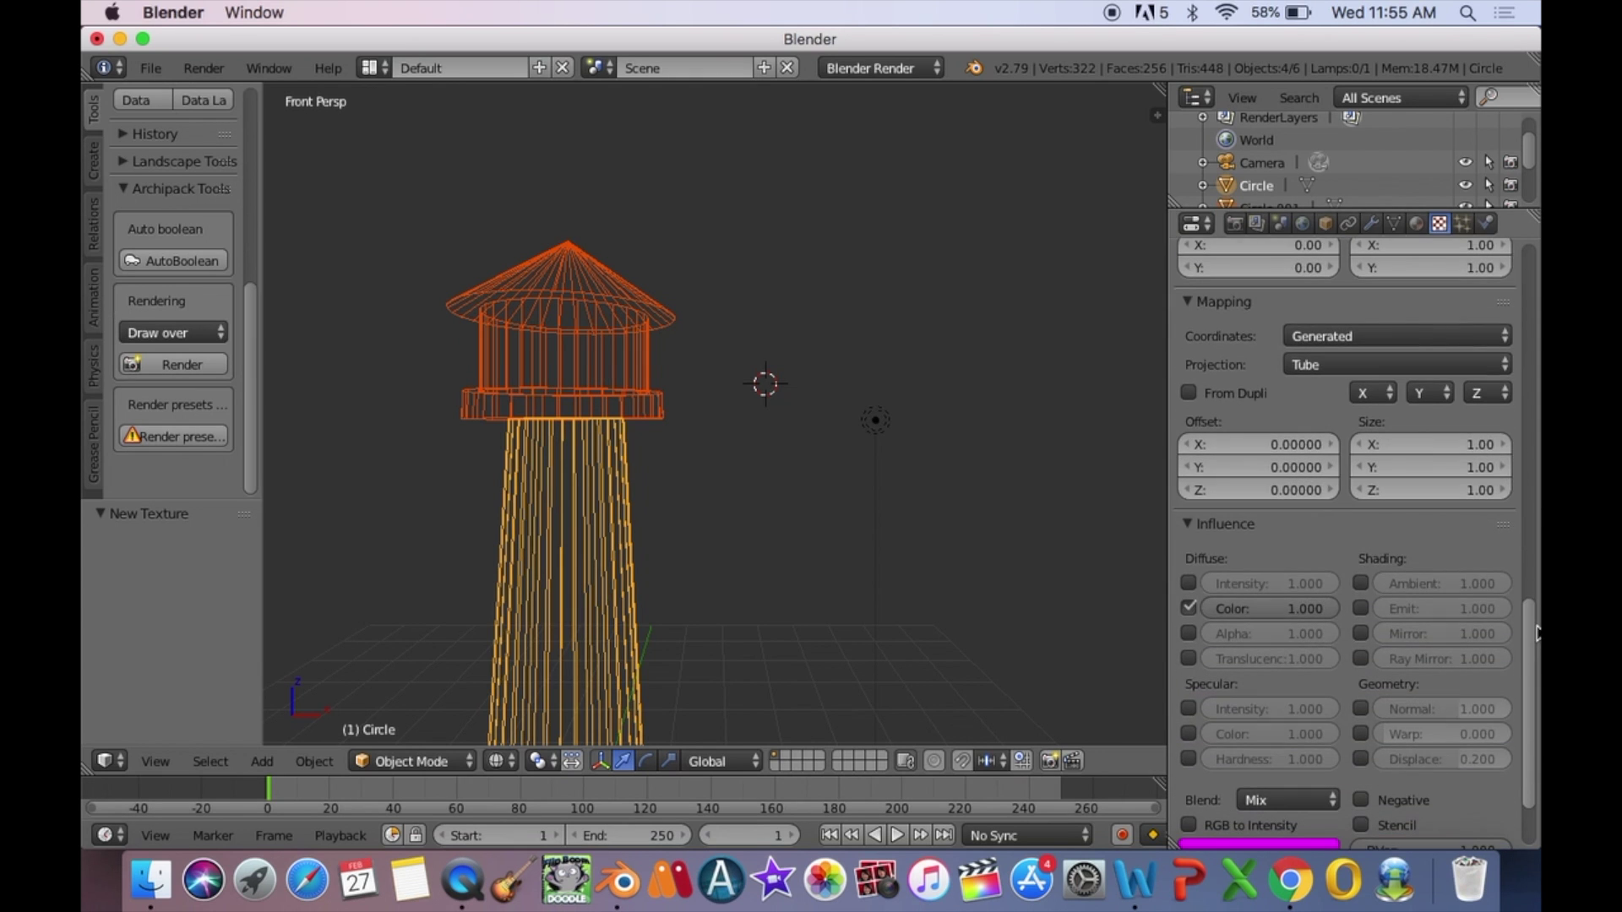
click(1361, 708)
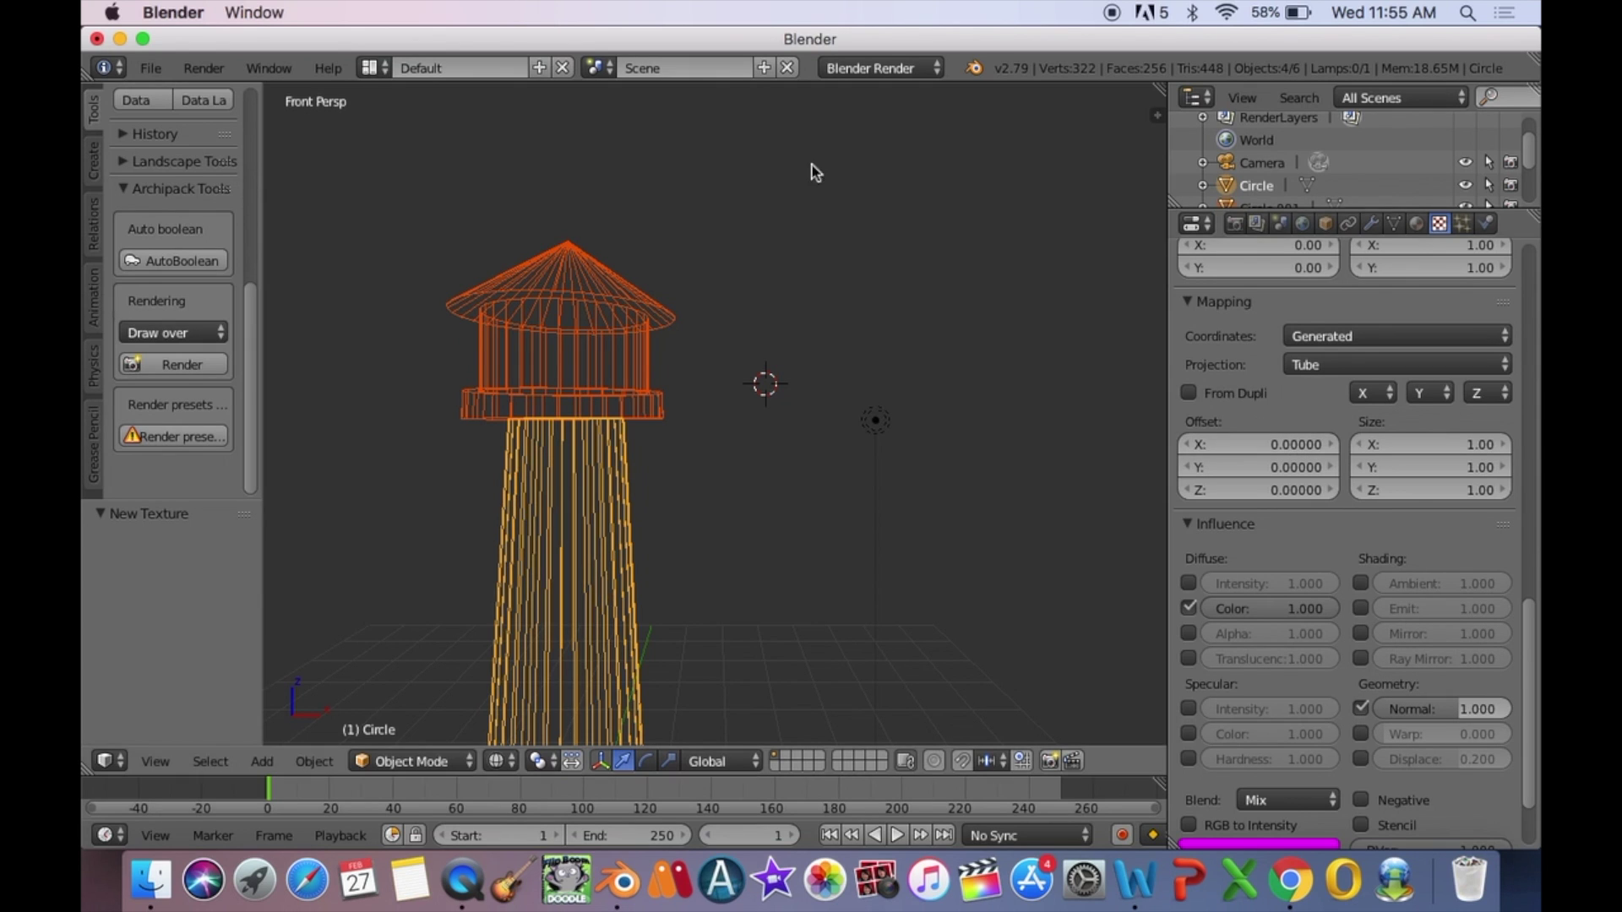
Step: Render the scene as an image to check the stone texture on the tower base, and return to the 3D view
click(202, 69)
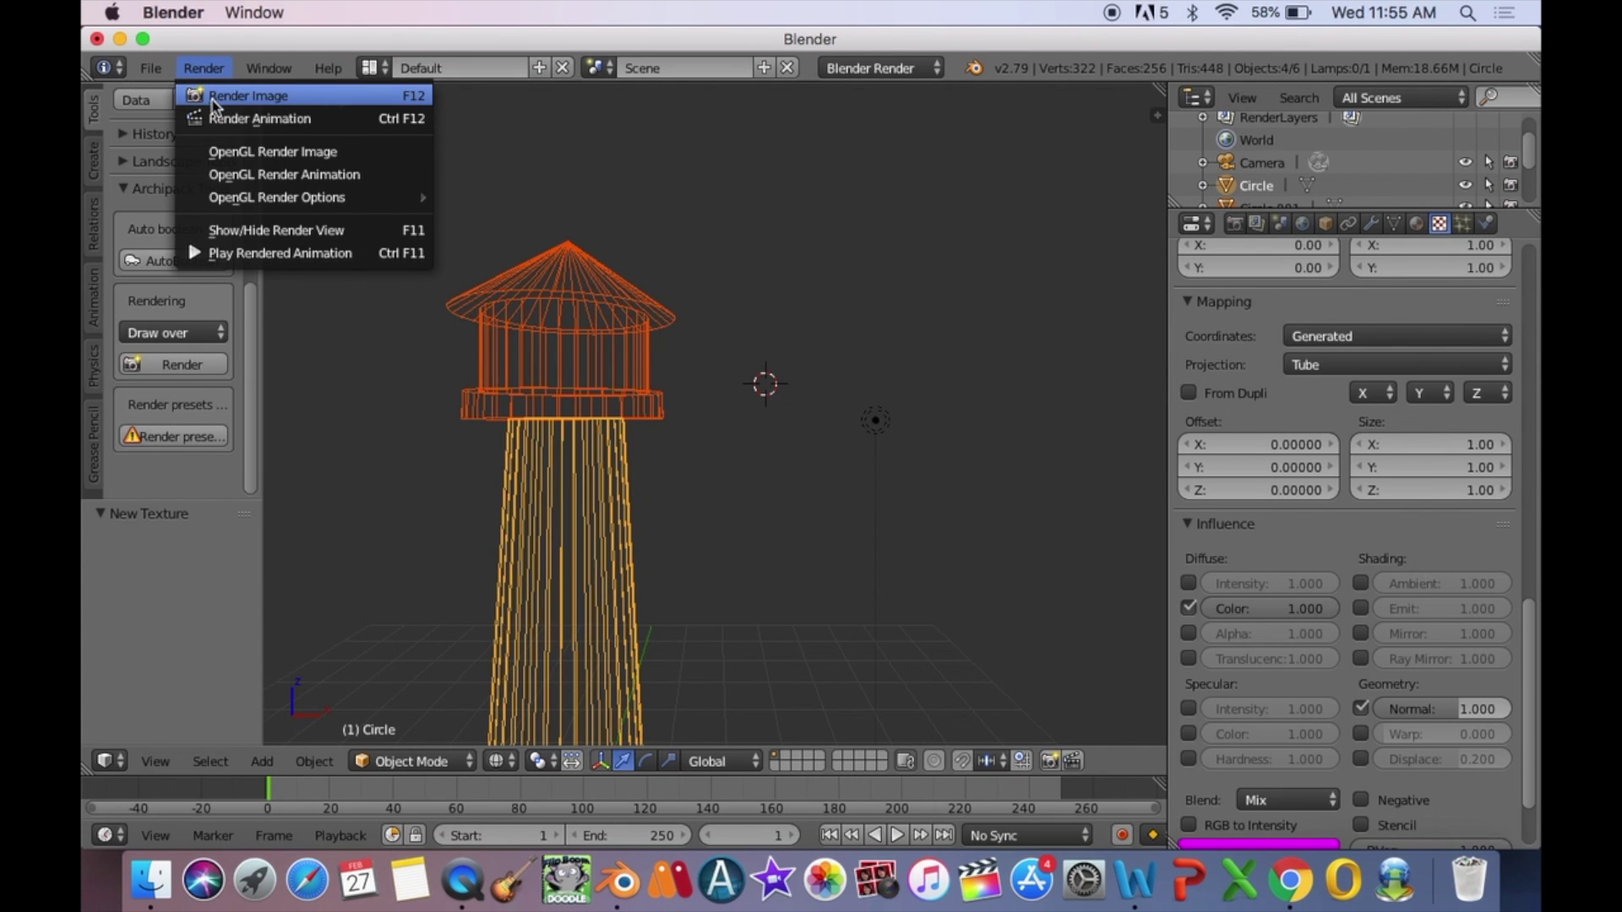
click(211, 97)
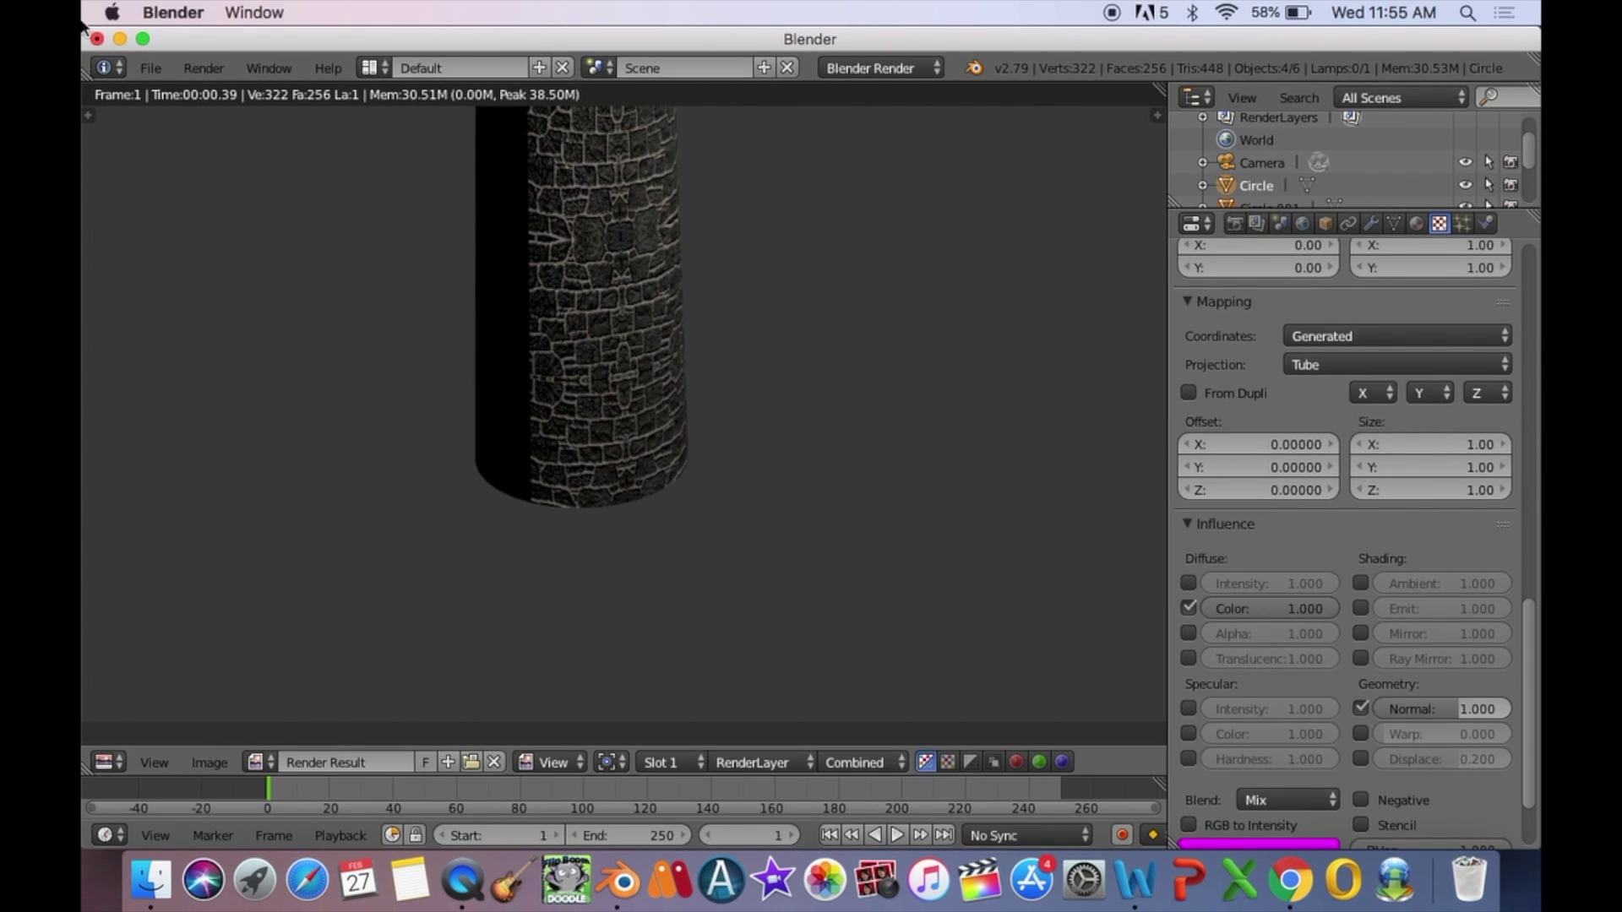
click(203, 69)
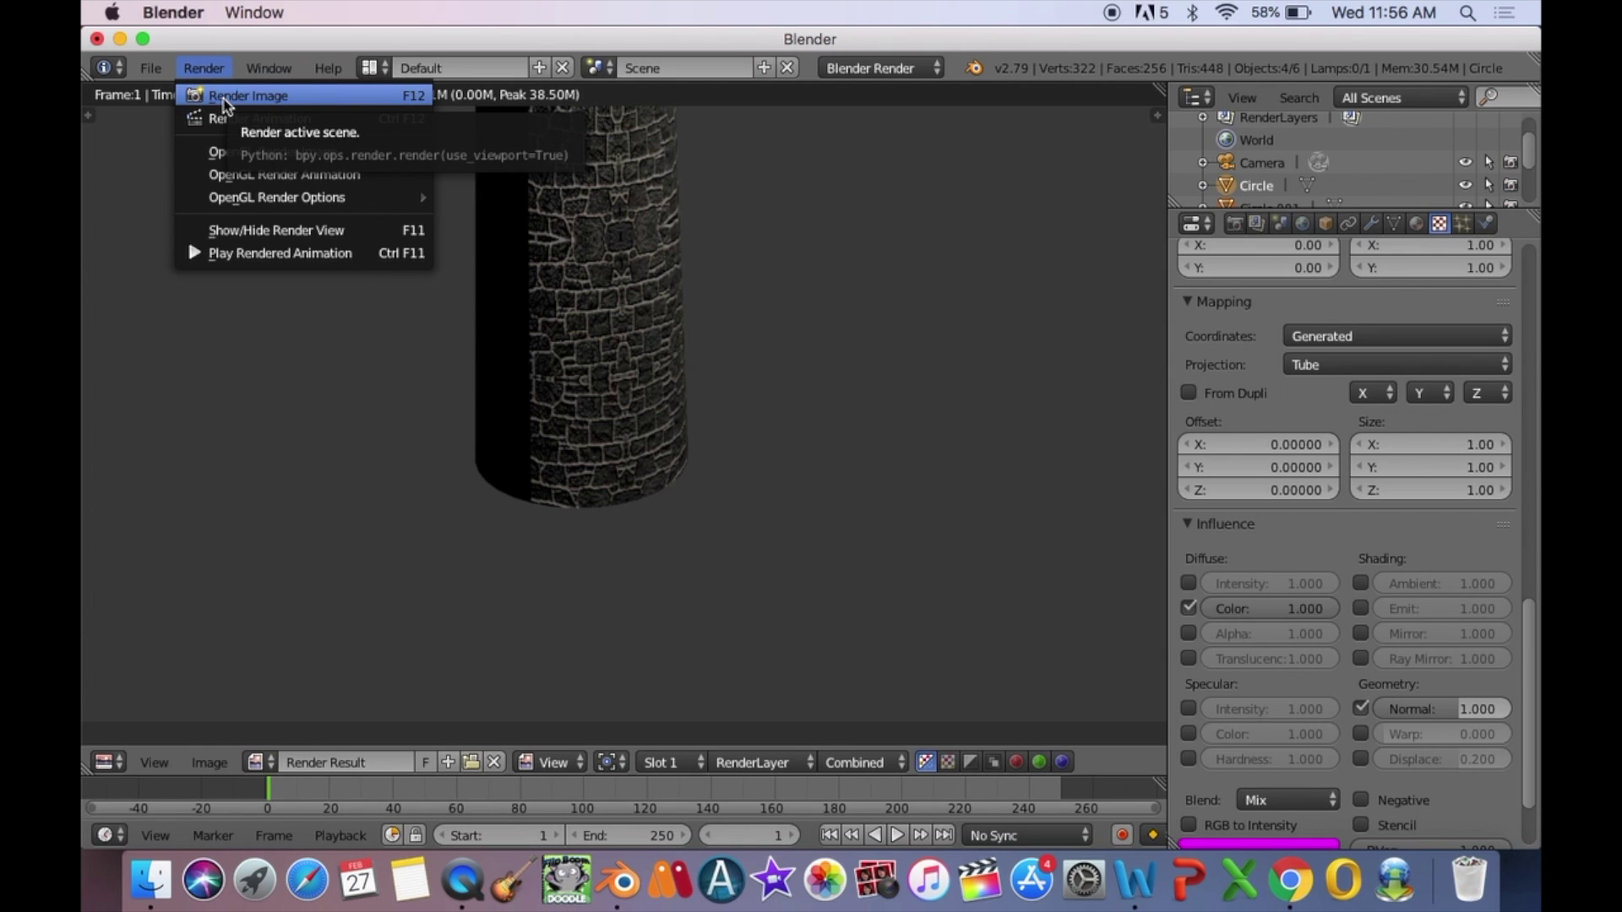
click(224, 98)
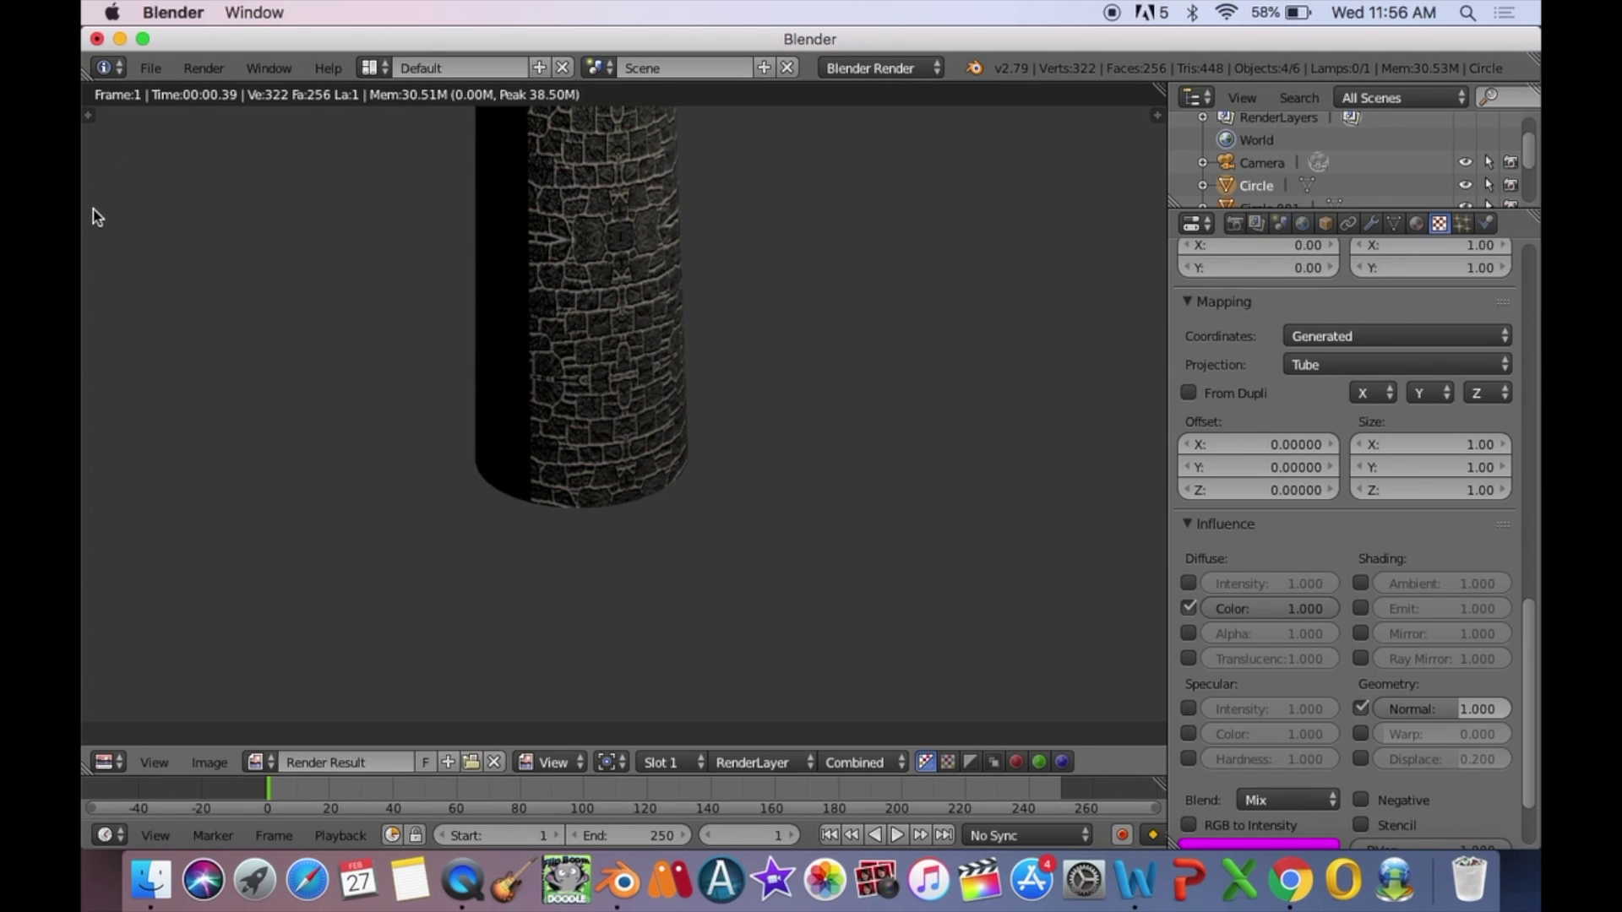
key(Escape)
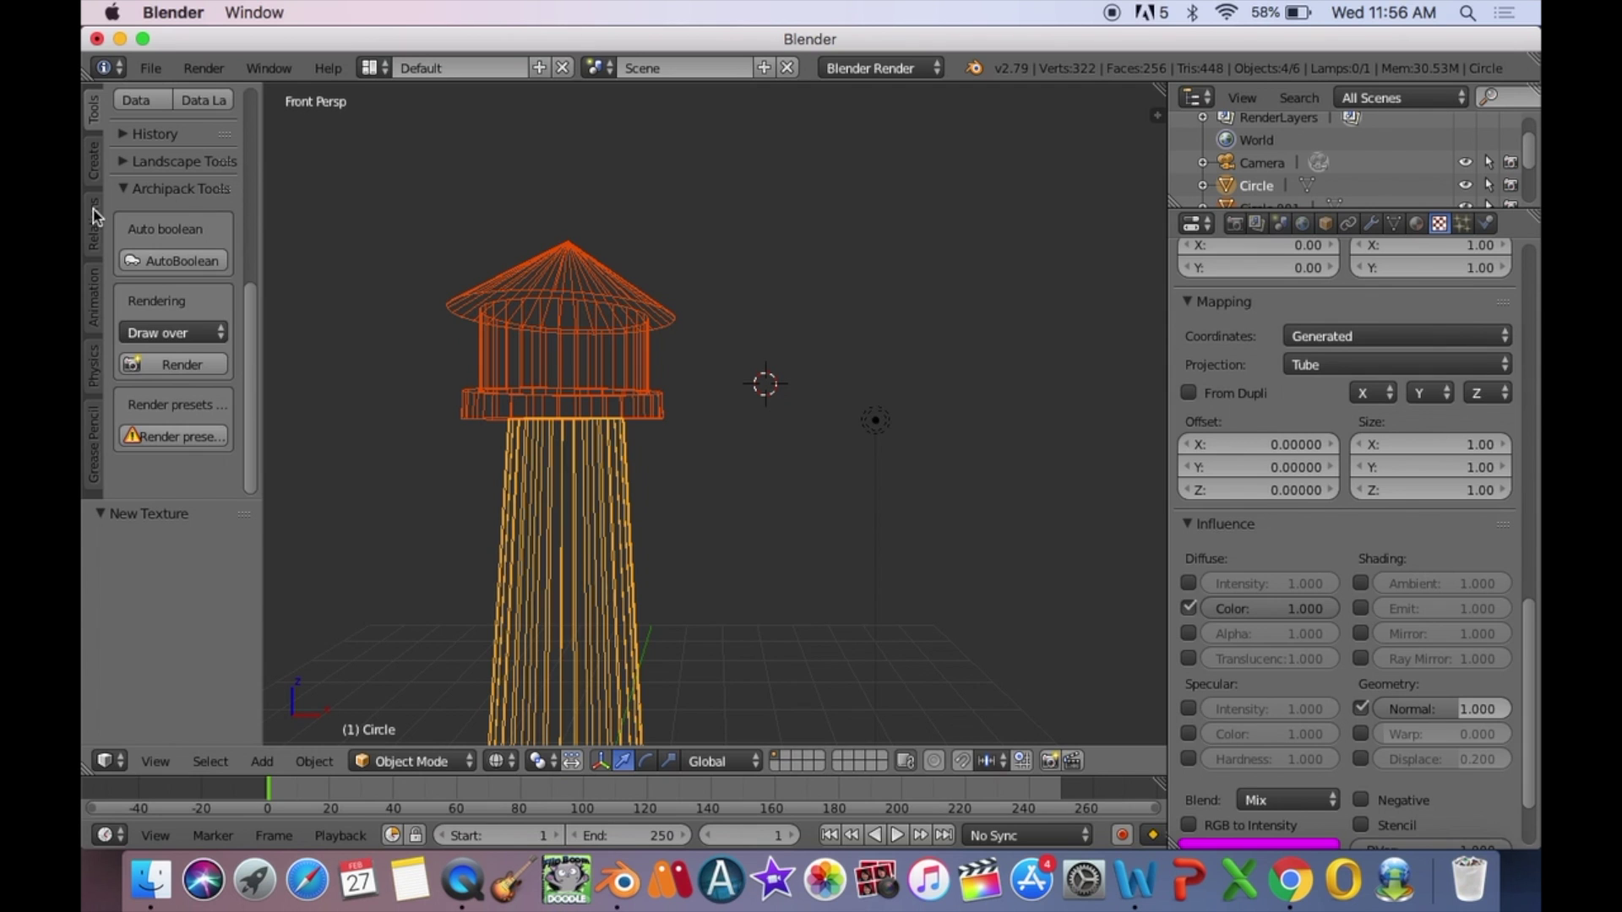
right_click(457, 889)
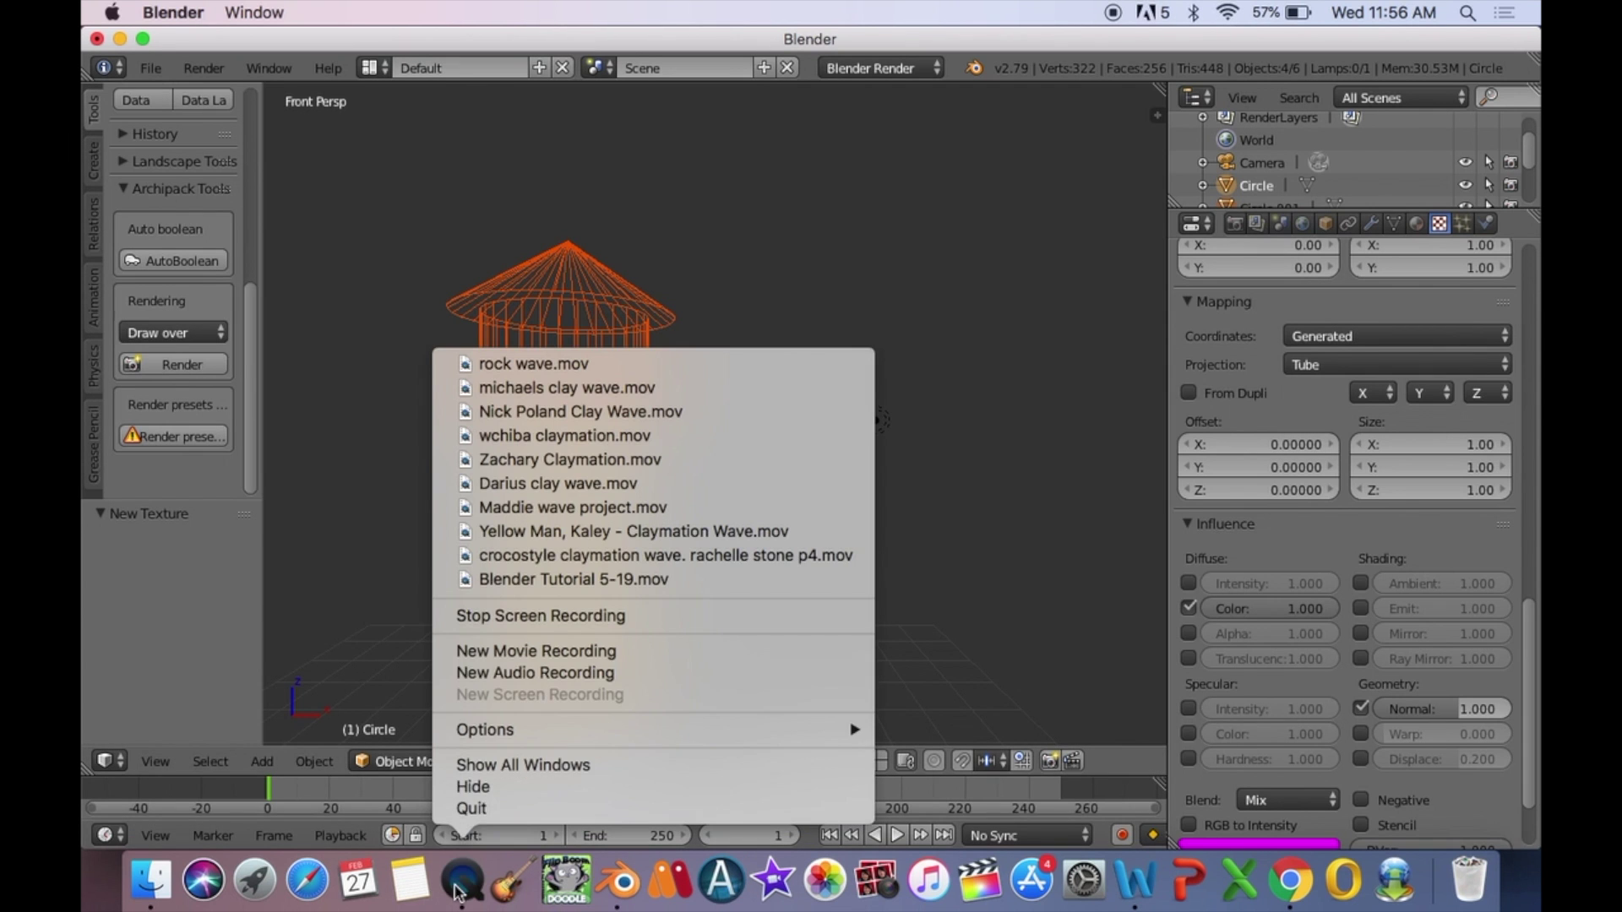